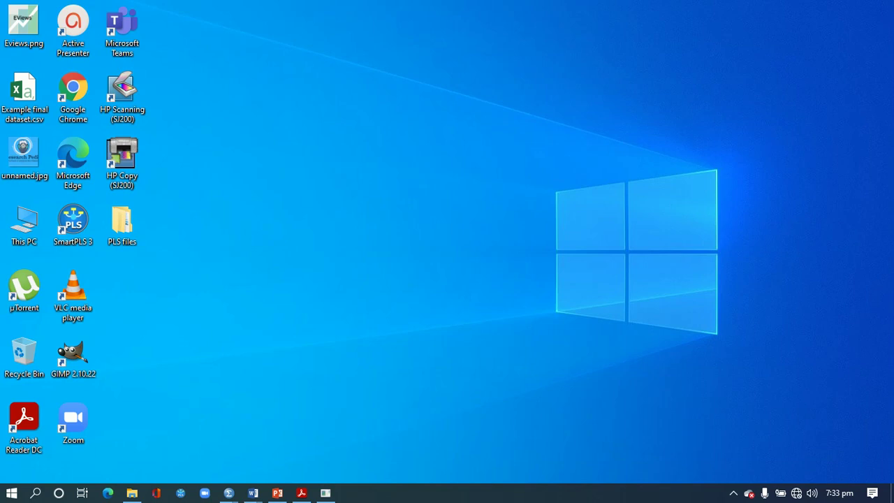
- Switch to the Revised and Amended Questionnaire document in Word and examine its Mediating and Moderating model diagrams
mouse_move(253, 493)
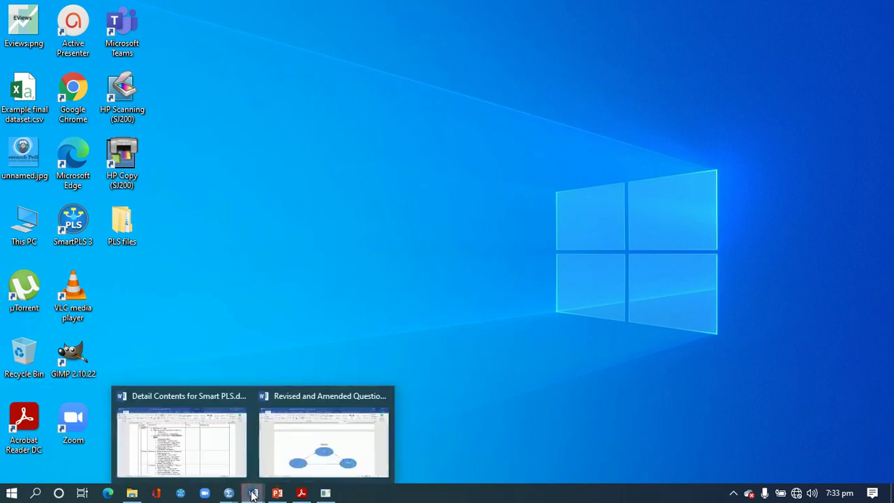
left_click(282, 460)
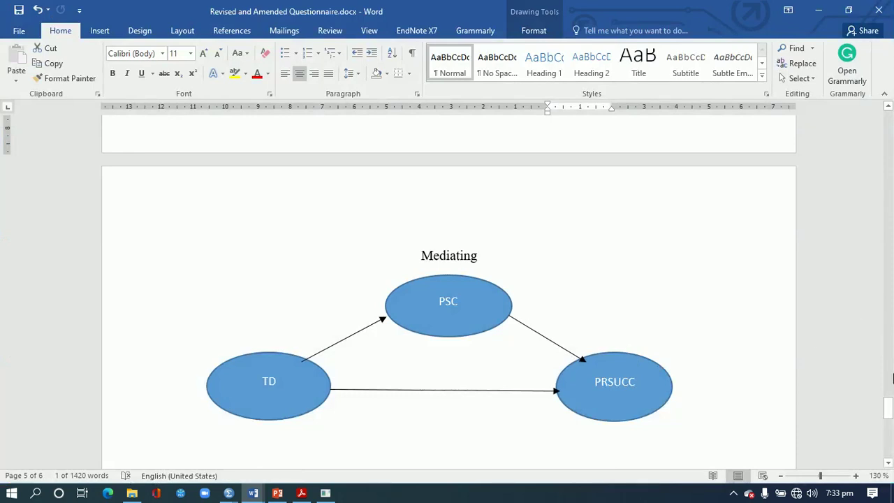
left_click_drag(892, 400, 892, 425)
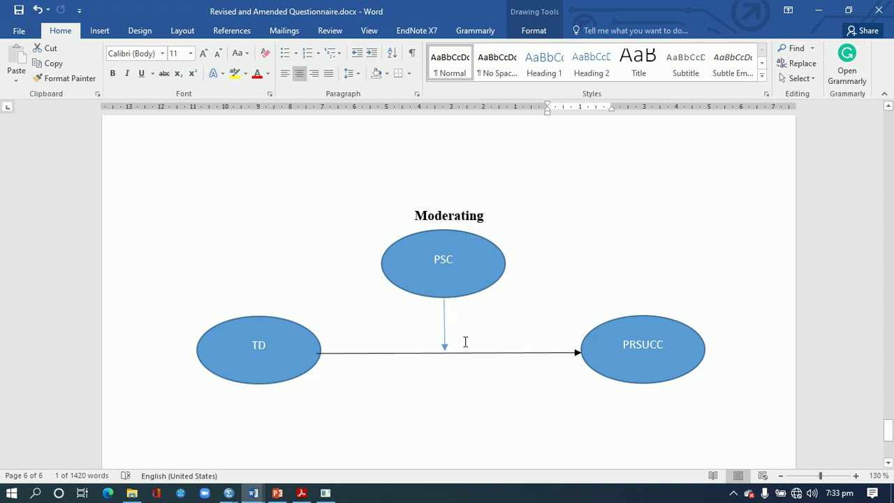
left_click(436, 419)
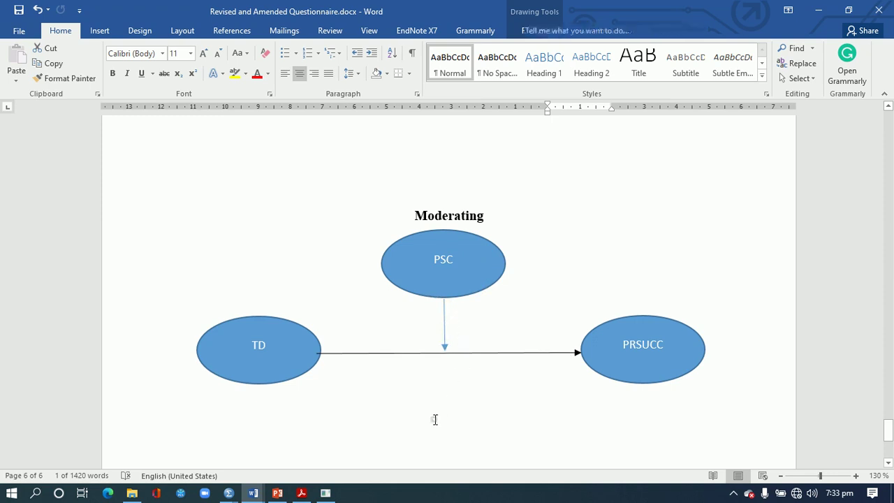
left_click(256, 421)
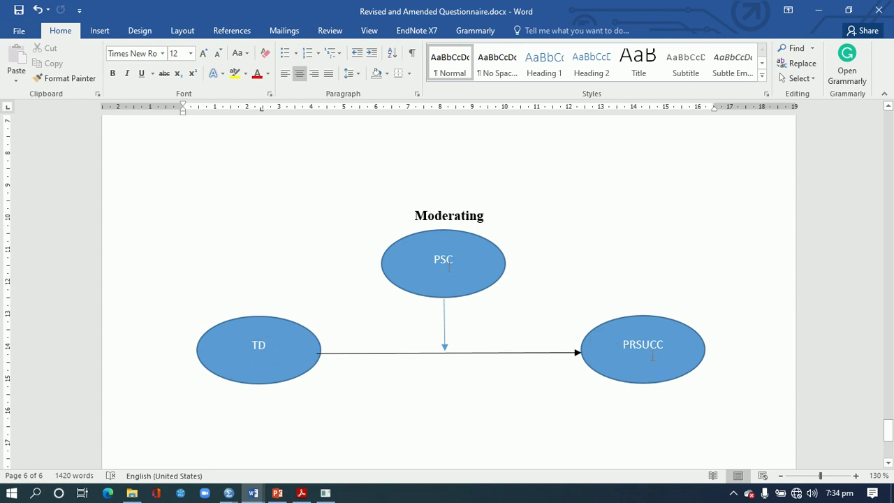
left_click(321, 424)
- Switch to SmartPLS and delete the path from Training Duration to Project Scheduling in the Outer Model
left_click(325, 493)
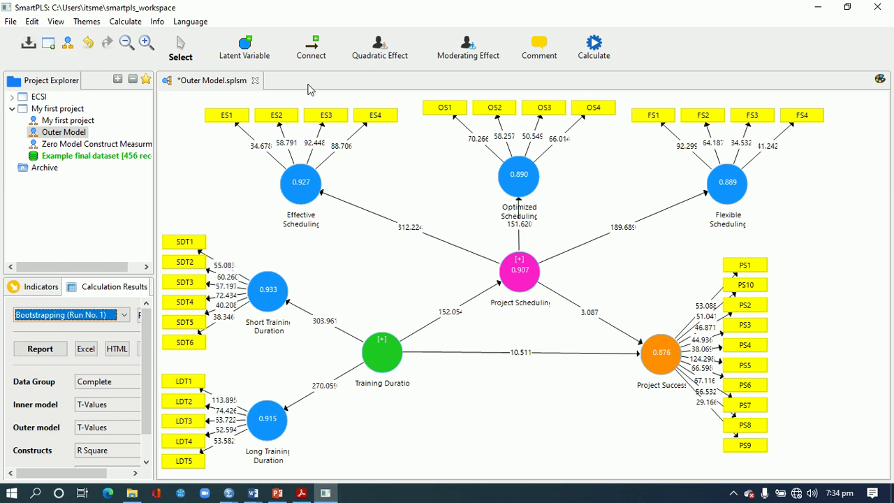
left_click(187, 62)
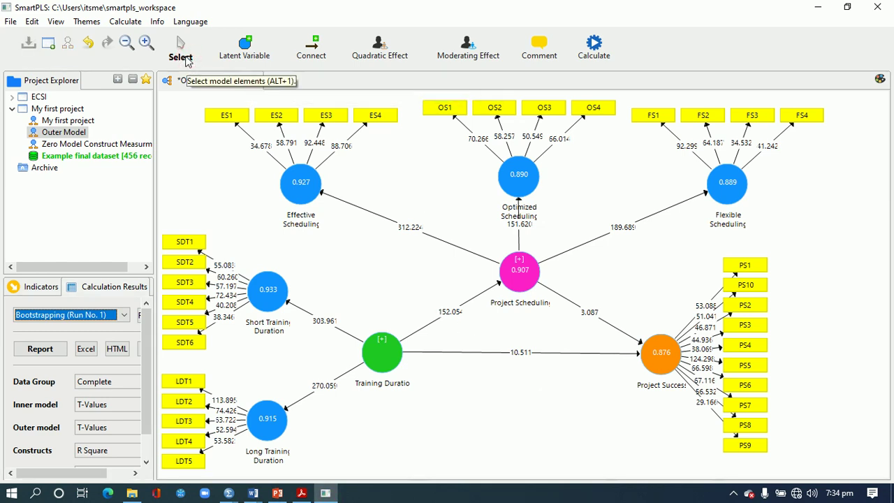
right_click(432, 326)
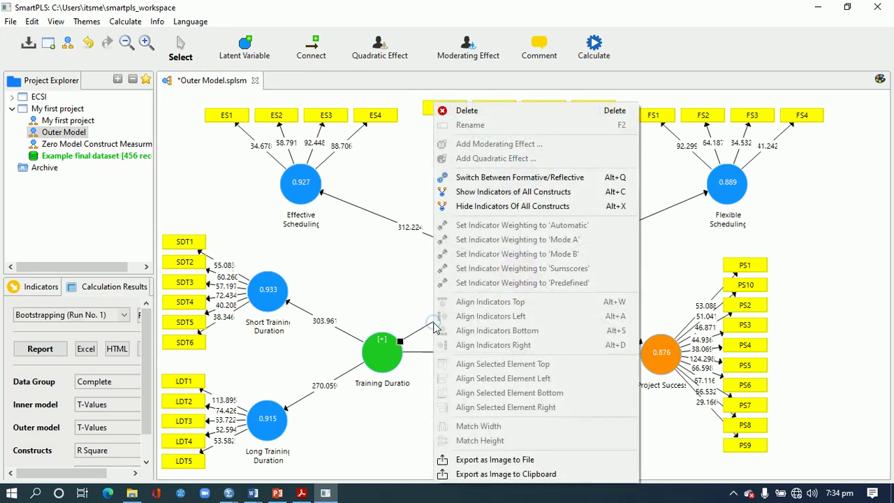
left_click(472, 110)
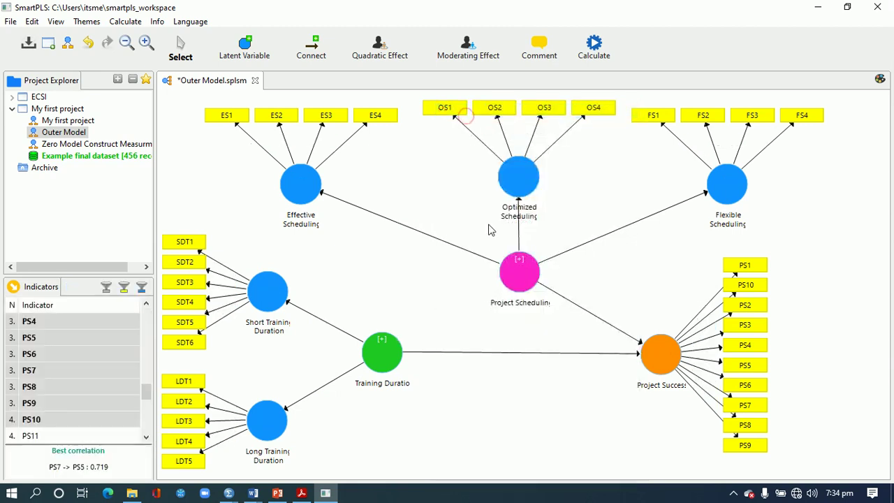
- Change the background colour of the Project Scheduling construct to bright green
left_click(525, 291)
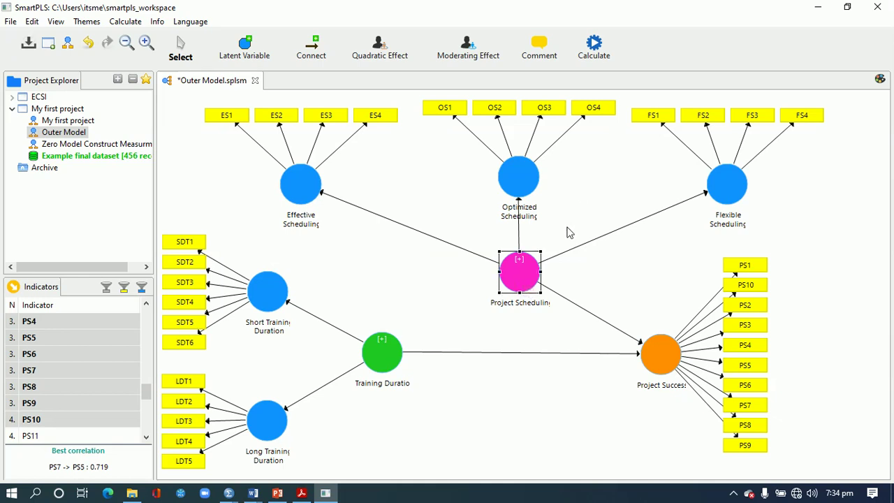
left_click(879, 78)
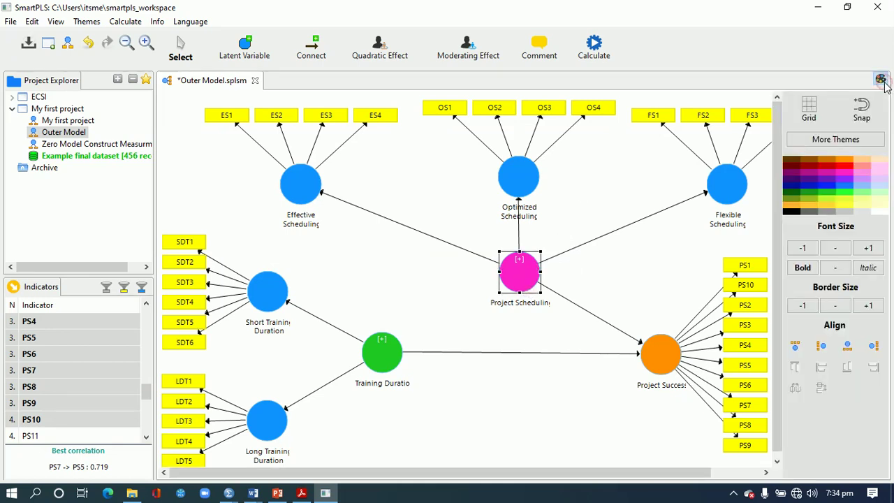
left_click(845, 191)
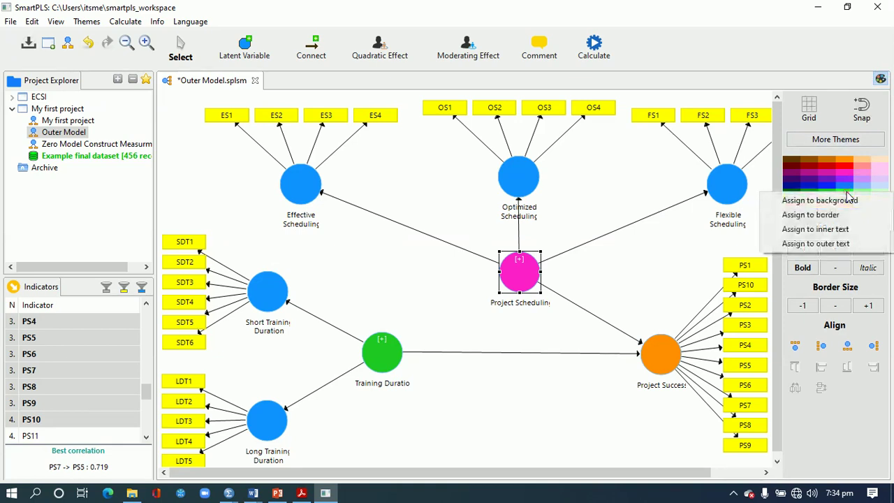
left_click(821, 200)
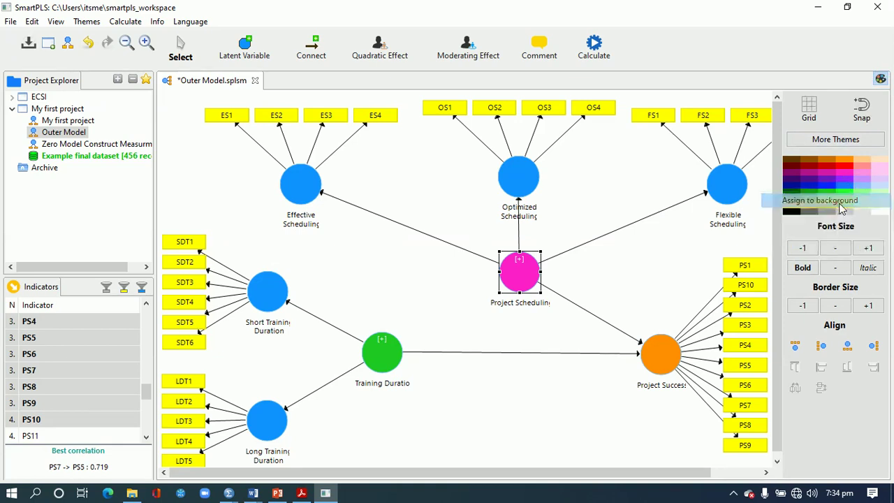
- Give the Training Duration construct the same bright green background and close the formatting options
left_click(381, 359)
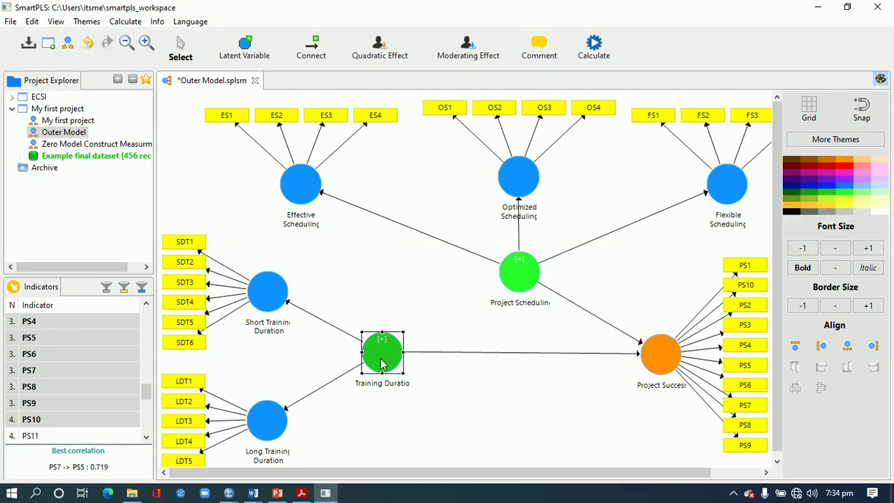
left_click(842, 196)
left_click(823, 201)
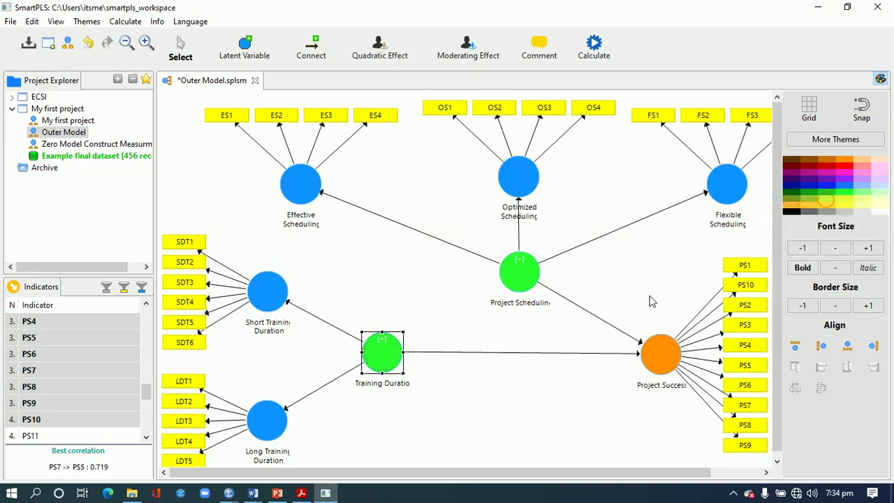
left_click(520, 414)
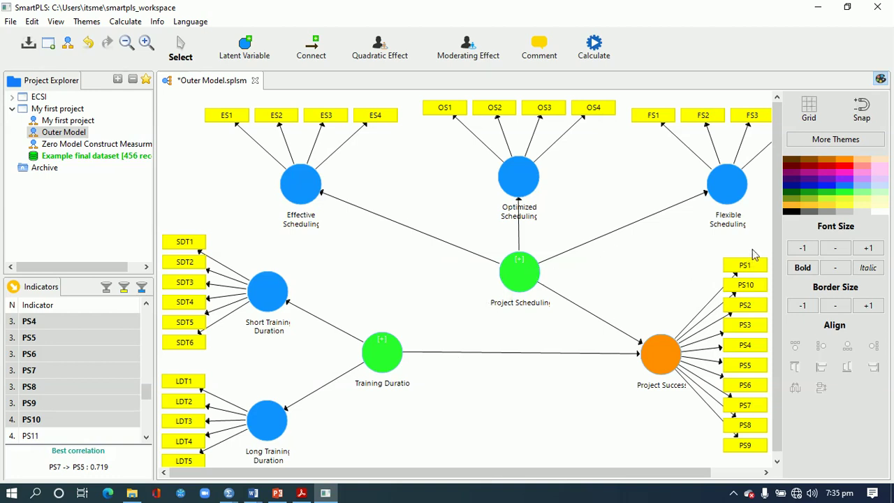
left_click(880, 78)
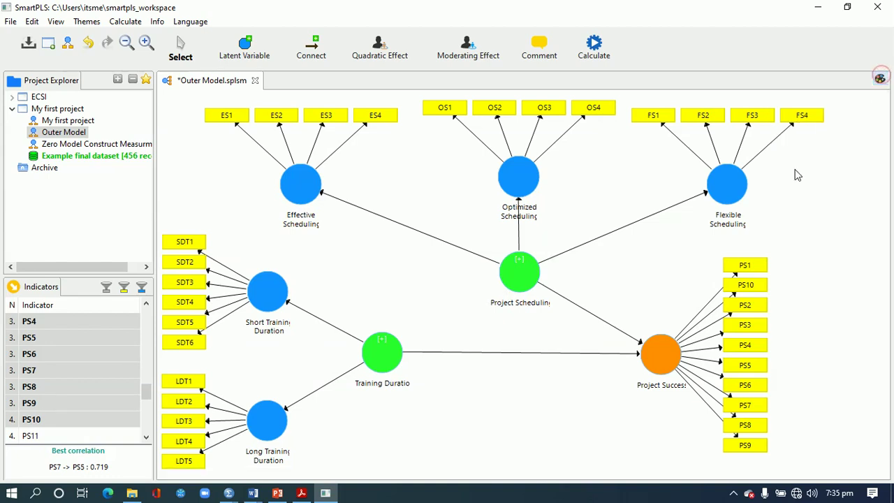
- Add a moderating effect to Project Success with Project Scheduling as moderator, Training Duration as independent variable and the Product Indicator calculation method
left_click(656, 358)
right_click(656, 358)
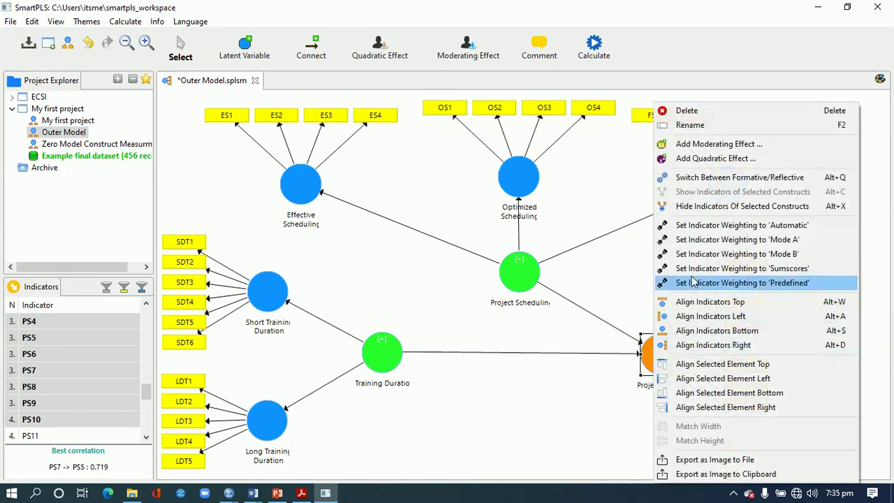
left_click(694, 144)
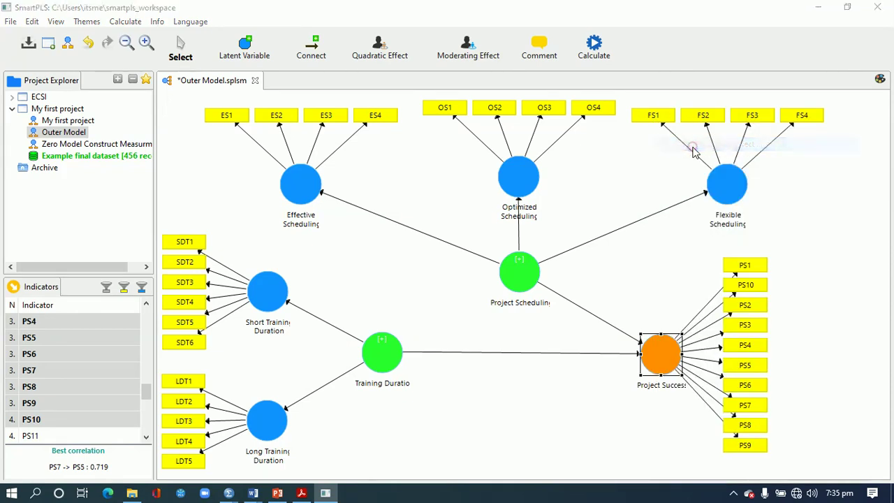
left_click(185, 86)
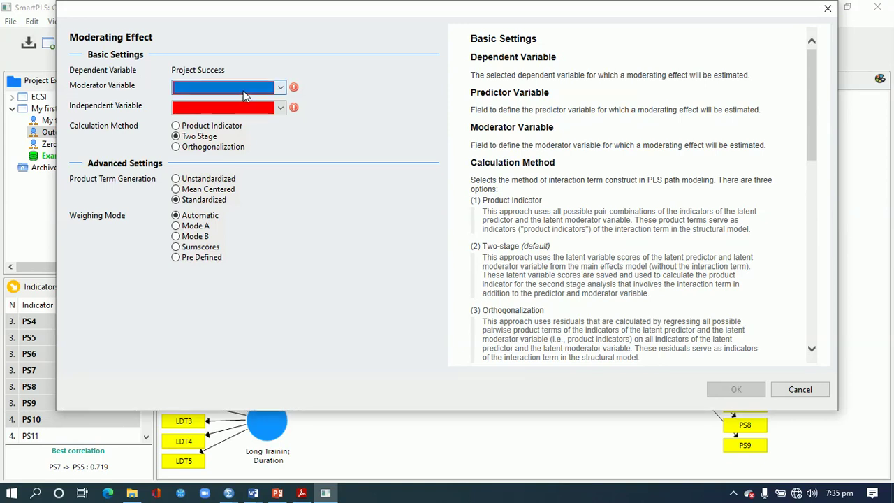
left_click(280, 93)
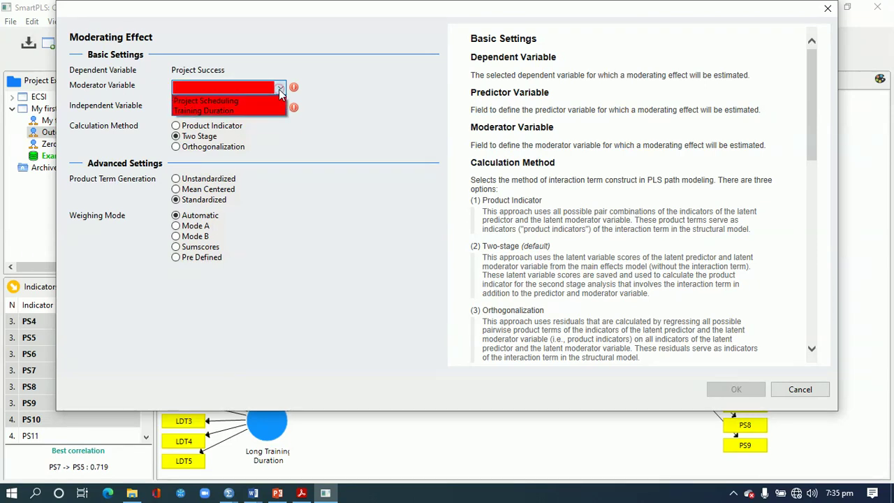
left_click(258, 101)
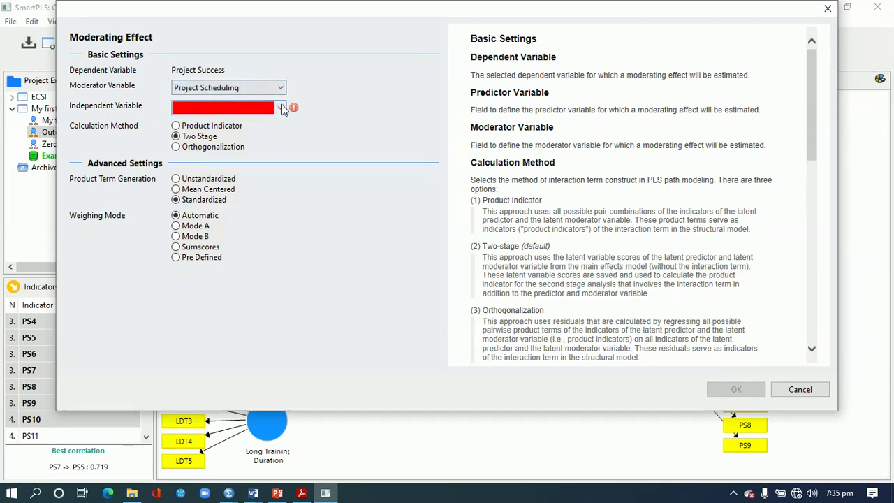
left_click(257, 107)
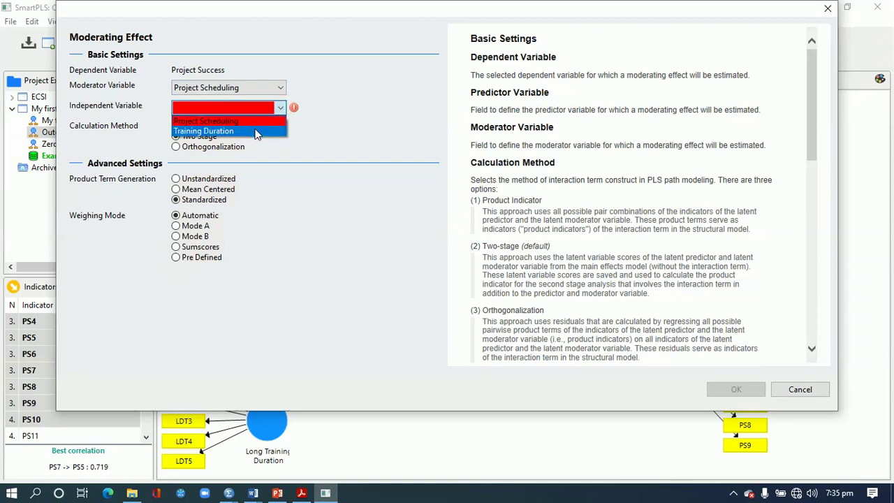
left_click(256, 132)
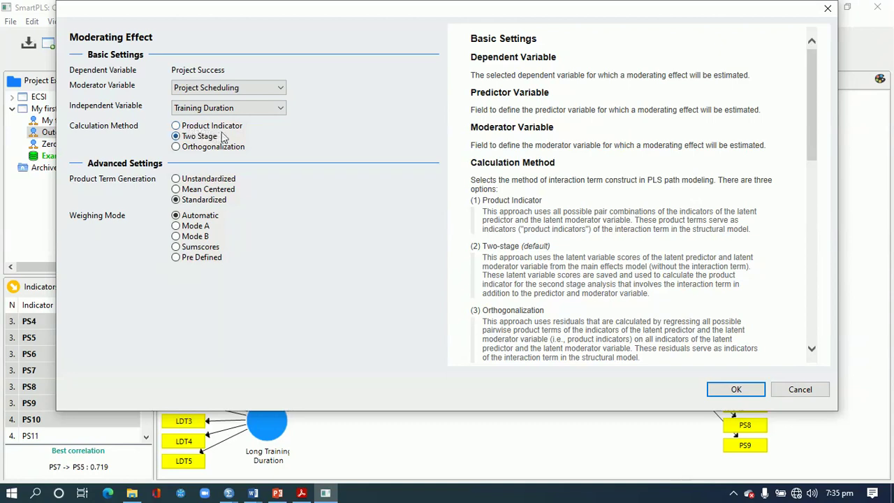
left_click(176, 127)
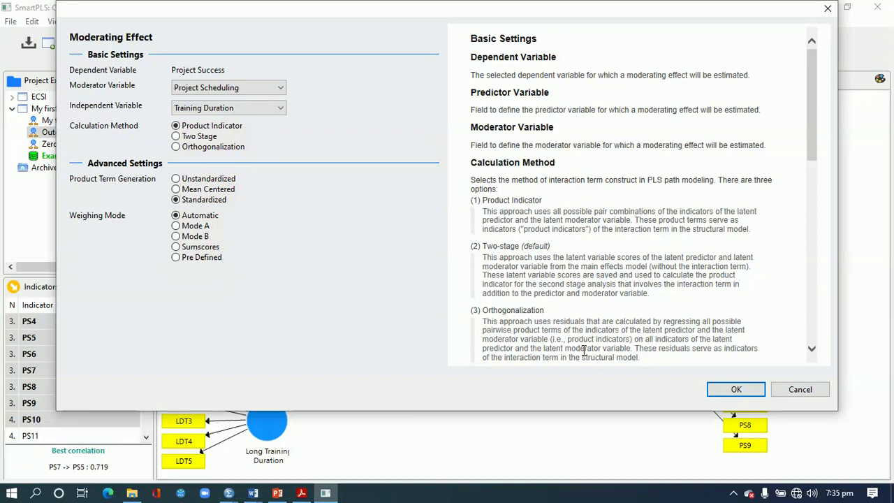
left_click(733, 389)
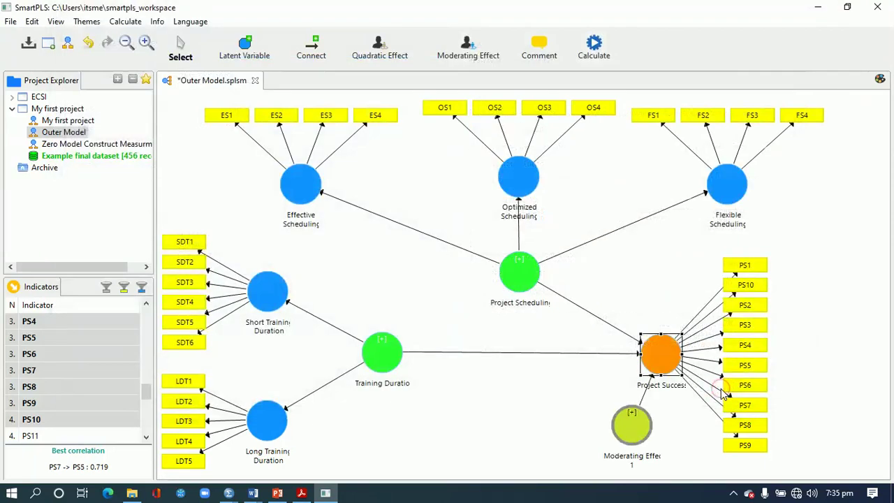
- Move the moderating effect construct below the path between Training Duration and Project Success and rename it "Project Scheduling*Training Duration"
mouse_move(643, 427)
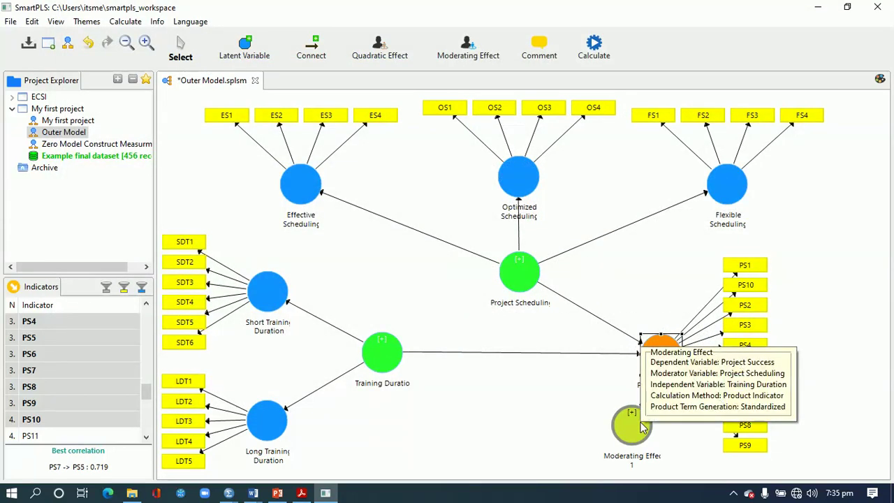
left_click_drag(643, 427, 530, 424)
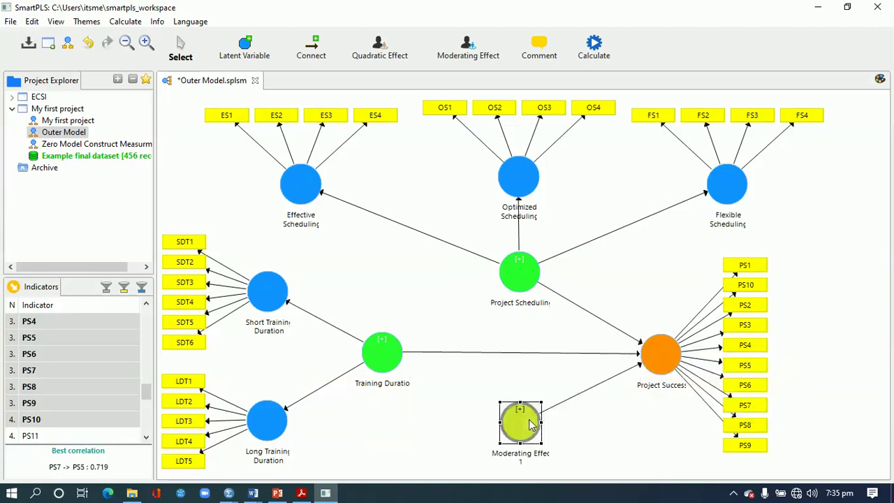
right_click(519, 457)
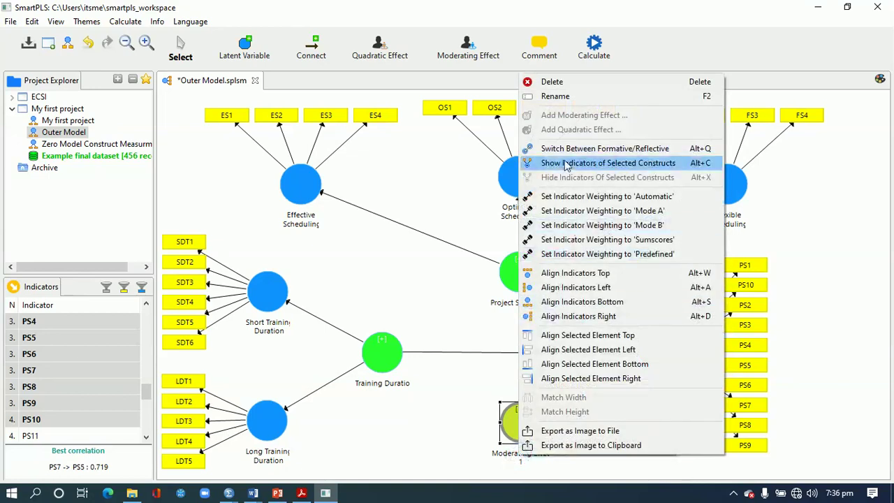
left_click(559, 95)
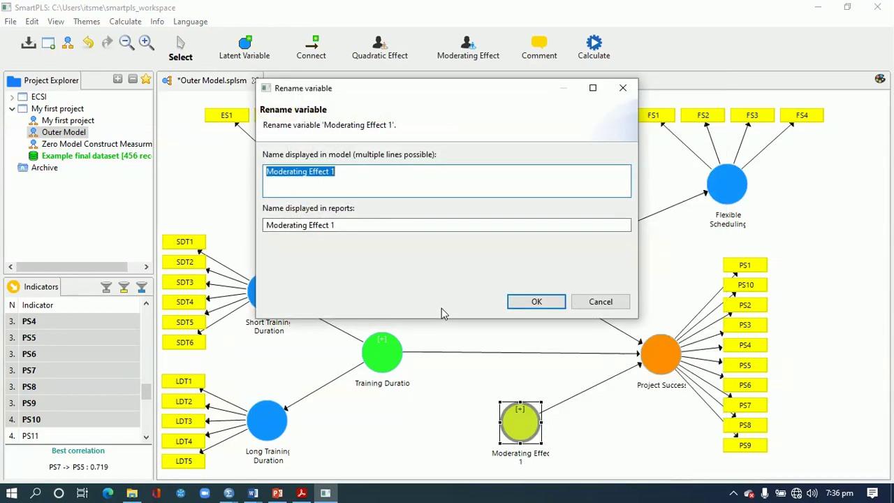
type("Project")
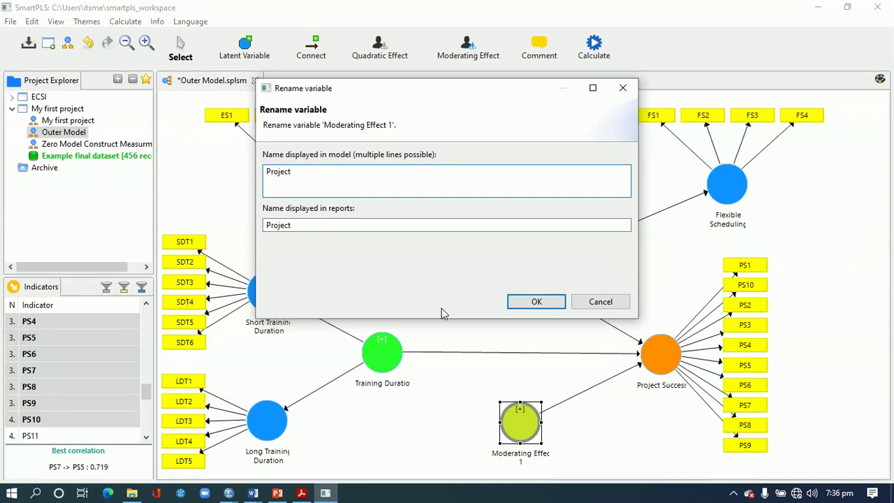
type(" Sch")
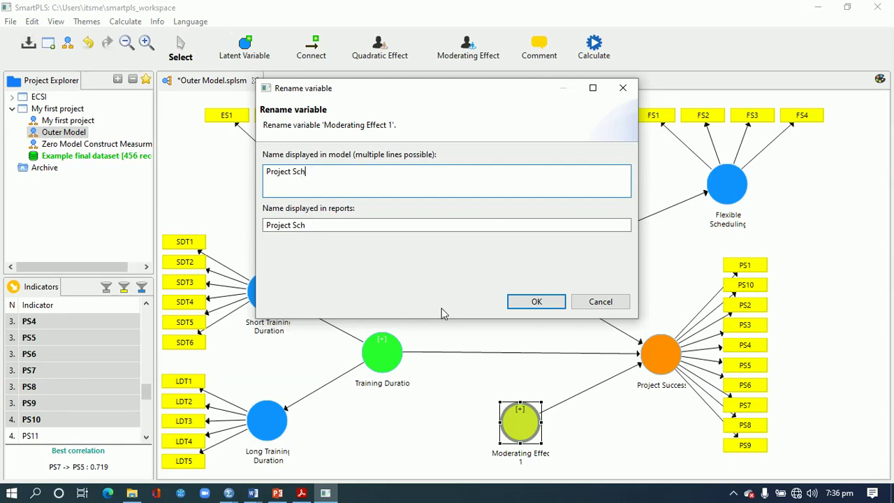
type("eduling*Training Duration")
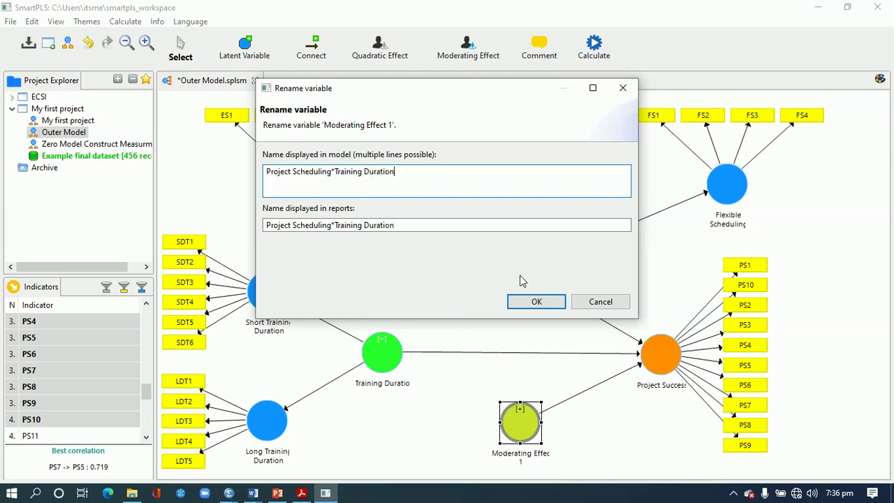
left_click(532, 301)
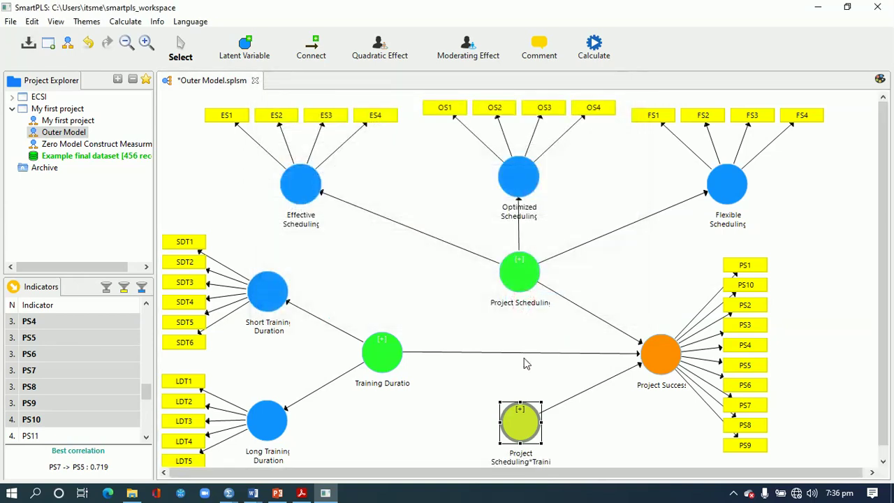
- Rename the moderating effect construct to the short form "PSC*TD" in both the model and the reports
scroll(529, 457, "down", 1)
right_click(530, 457)
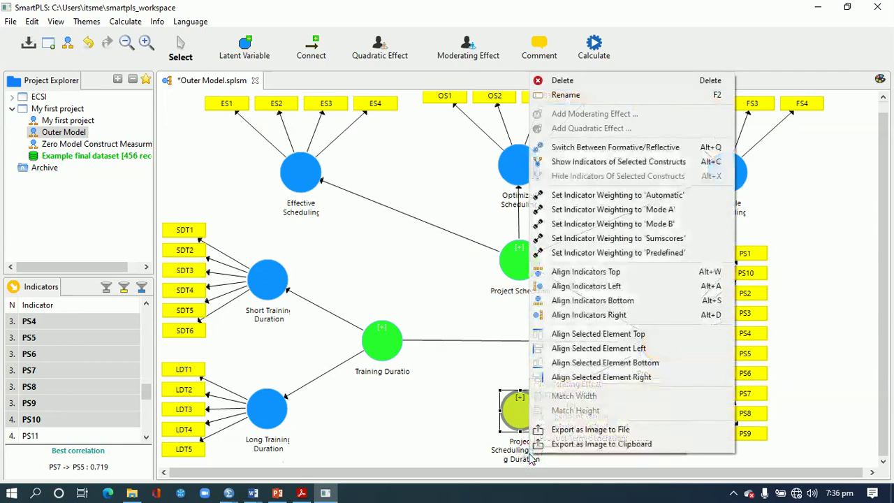
left_click(597, 95)
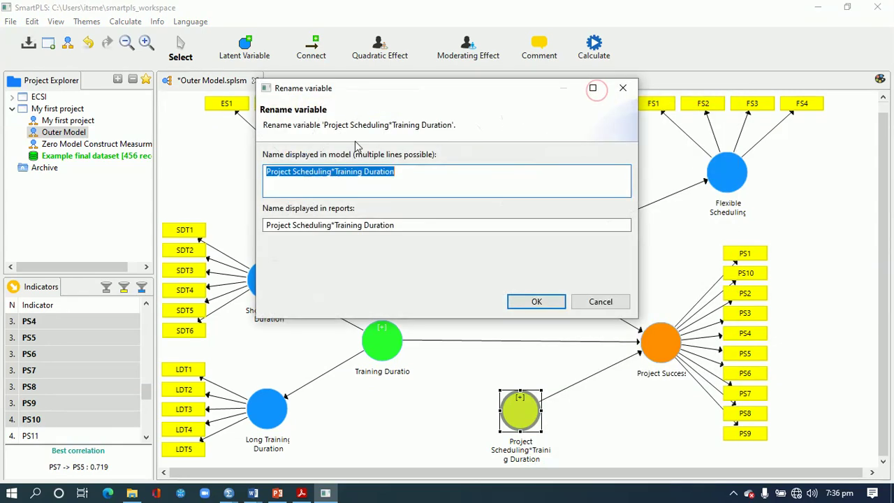
type("PS")
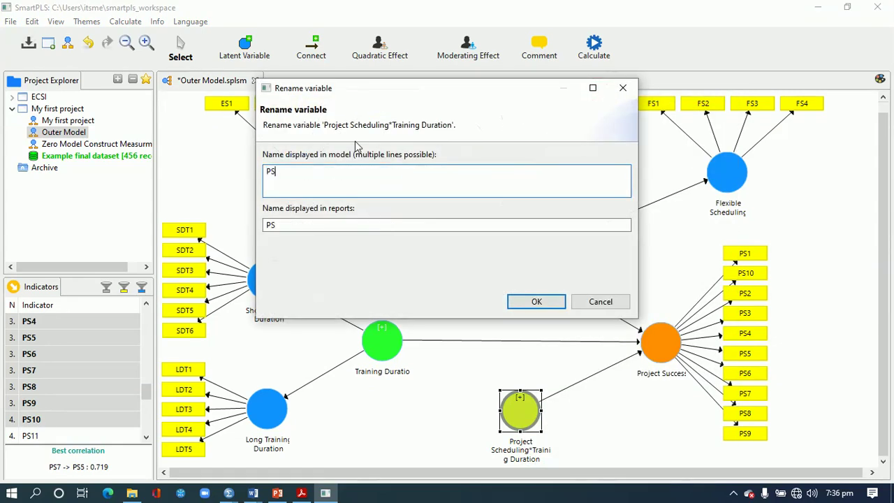
type("C*TD")
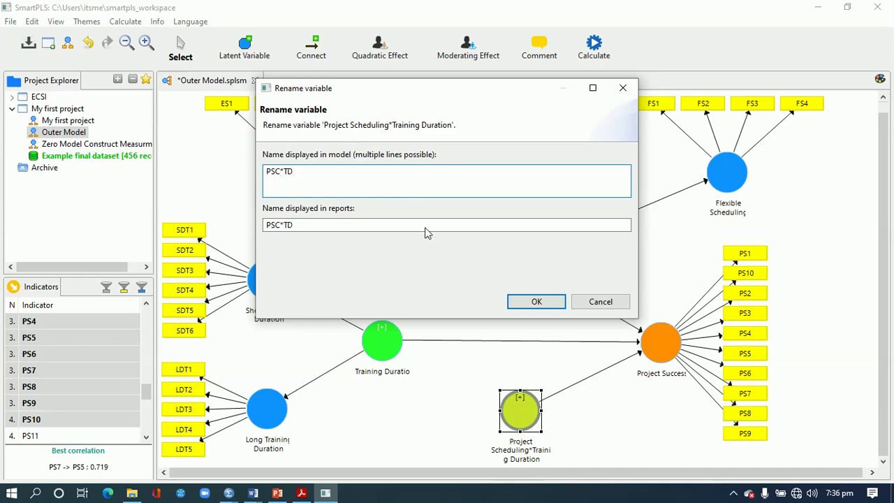
left_click(536, 301)
left_click(570, 449)
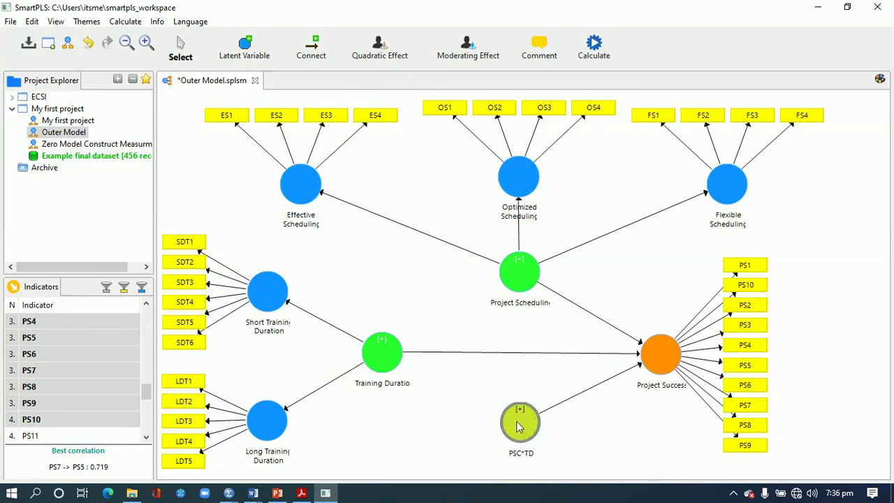
- Switch to the Revised and Amended Questionnaire document in Word, check the Moderating diagram and return to SmartPLS
mouse_move(255, 493)
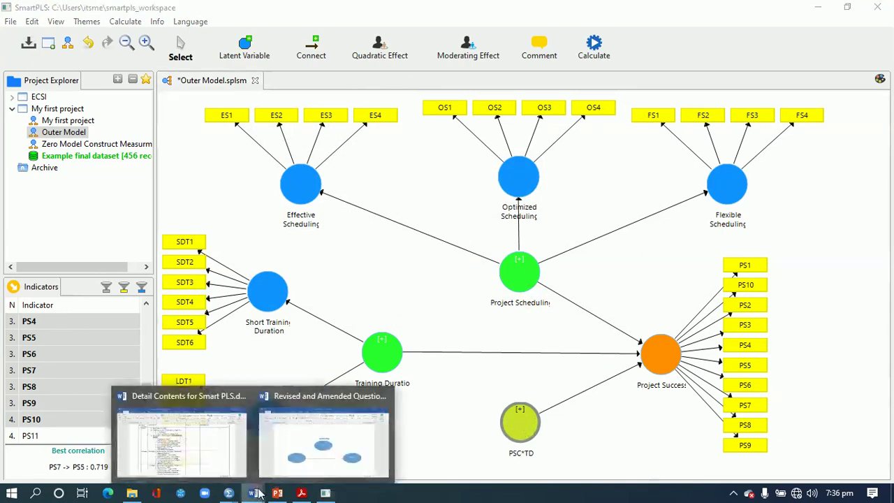
left_click(287, 454)
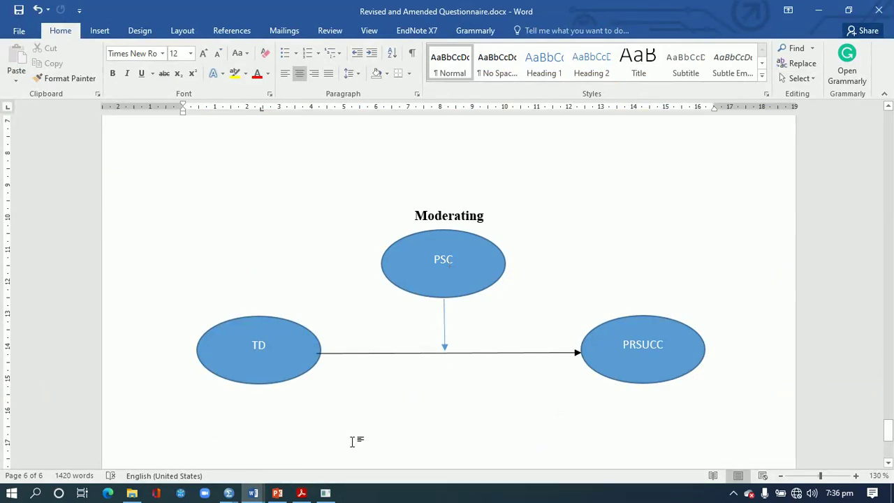
left_click(326, 493)
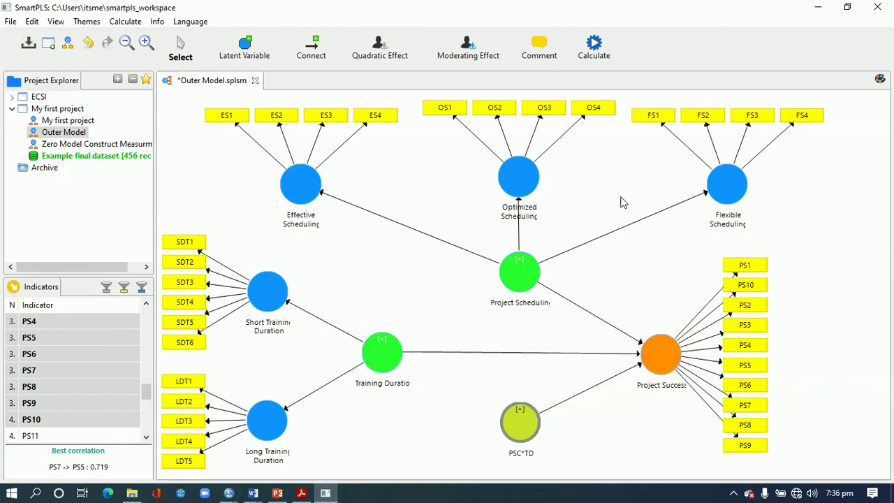
- Run the PLS Algorithm on the moderation model with the existing settings and go back to the Outer Model diagram
left_click(593, 49)
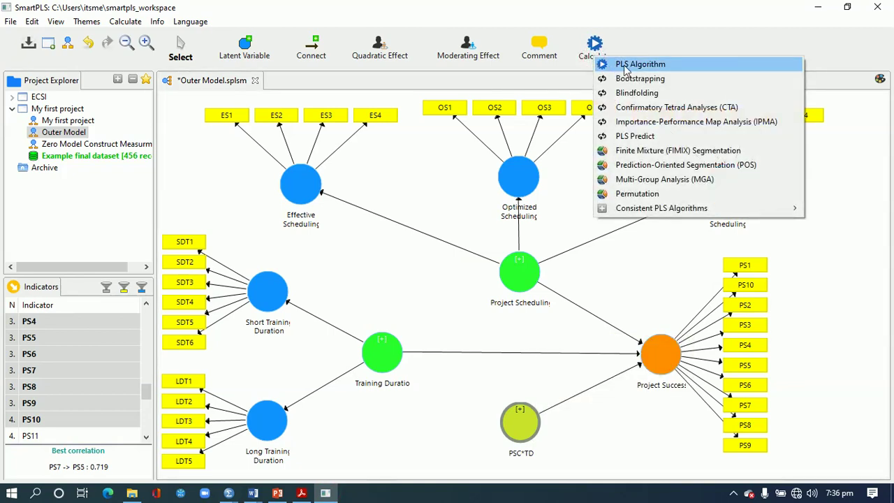
left_click(624, 68)
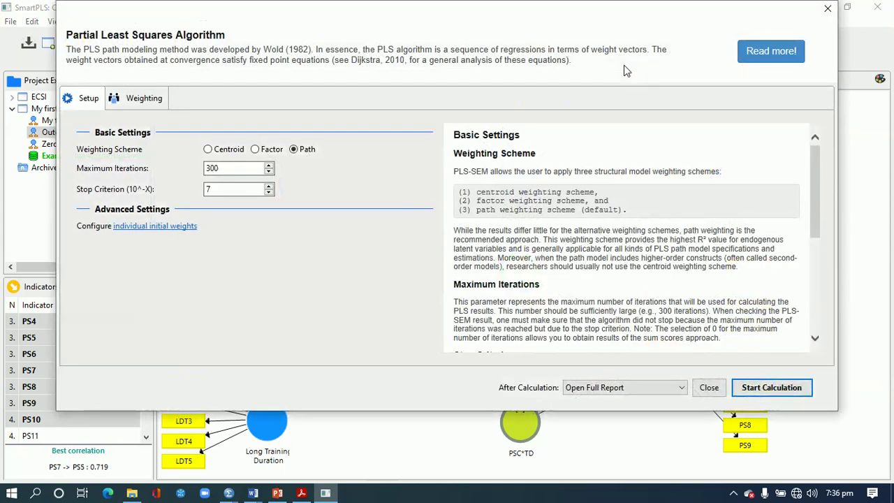
left_click(761, 389)
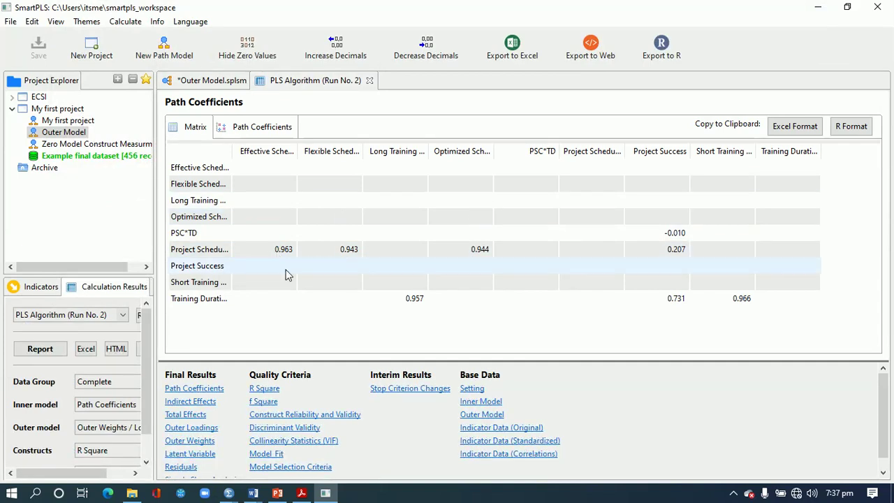
left_click(210, 82)
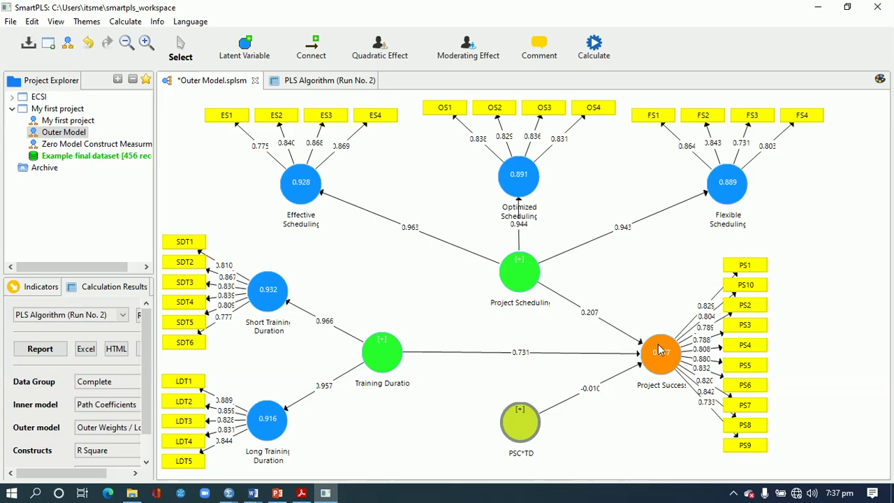
mouse_move(660, 349)
left_click(742, 266)
right_click(743, 268)
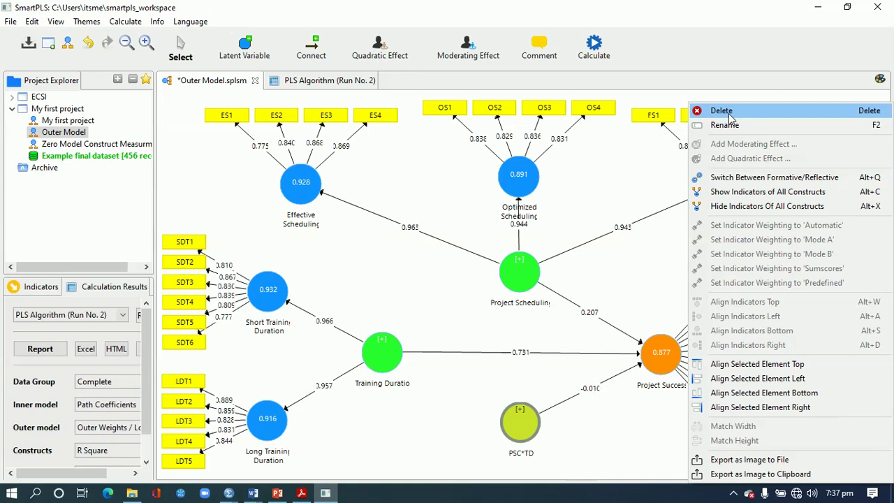
left_click(646, 277)
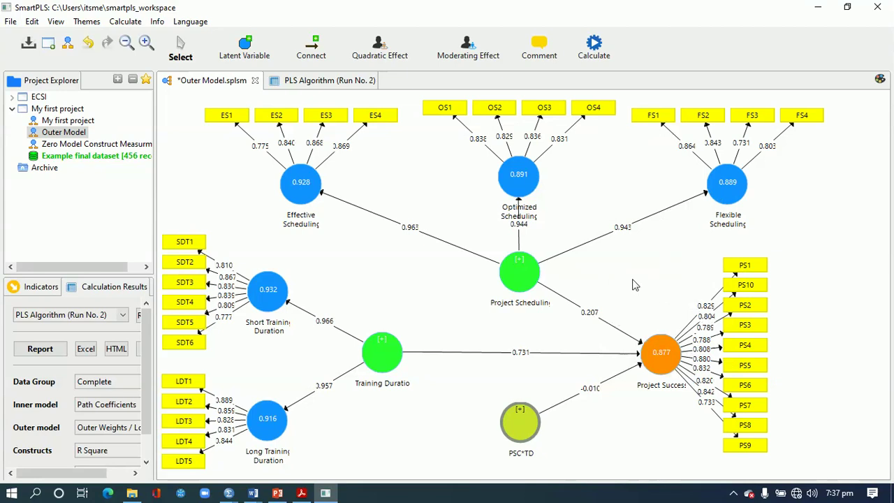
left_click(594, 51)
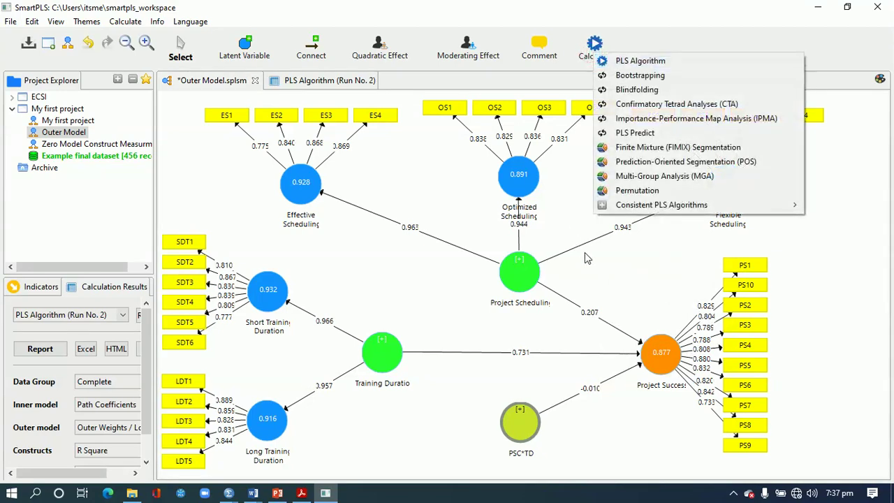
left_click(592, 266)
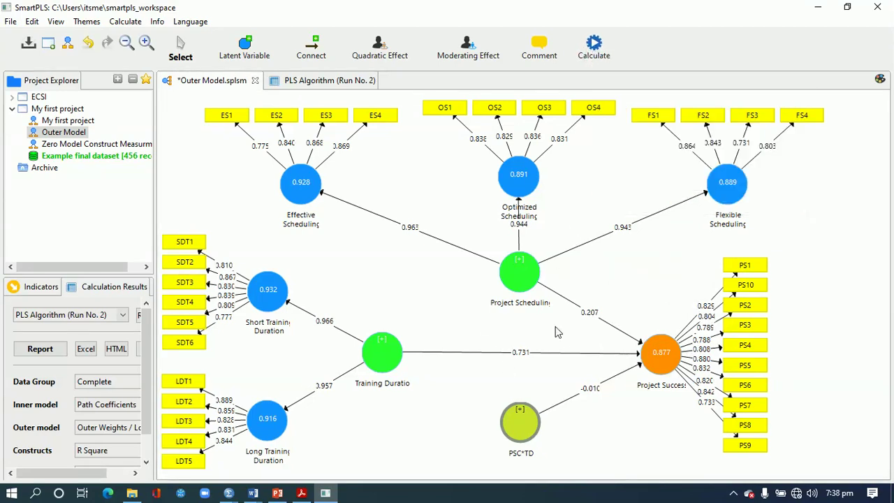
- Export the model diagram as a PNG image named "Measurment model" into the Moderation Model folder under PLS files
right_click(422, 200)
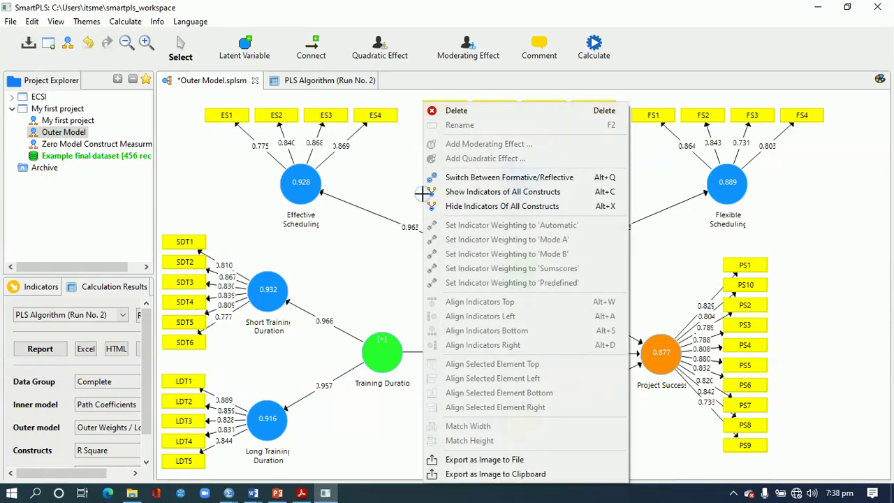
left_click(475, 460)
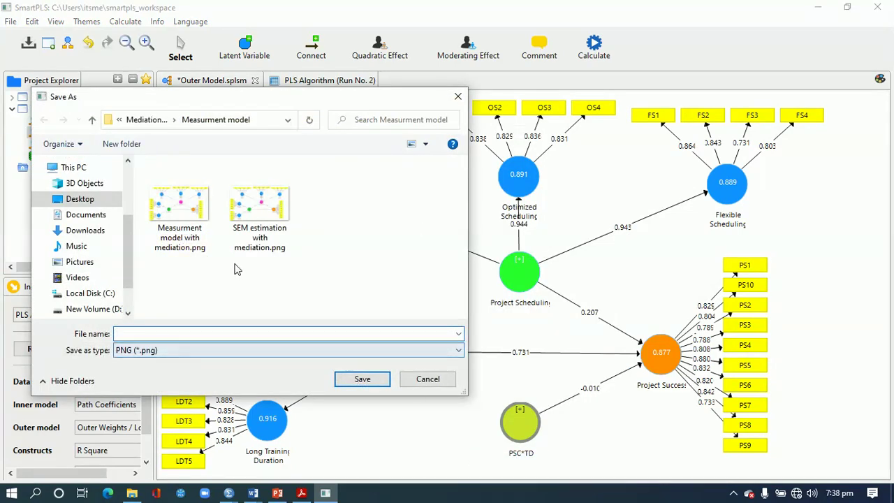
left_click(91, 120)
left_click(92, 120)
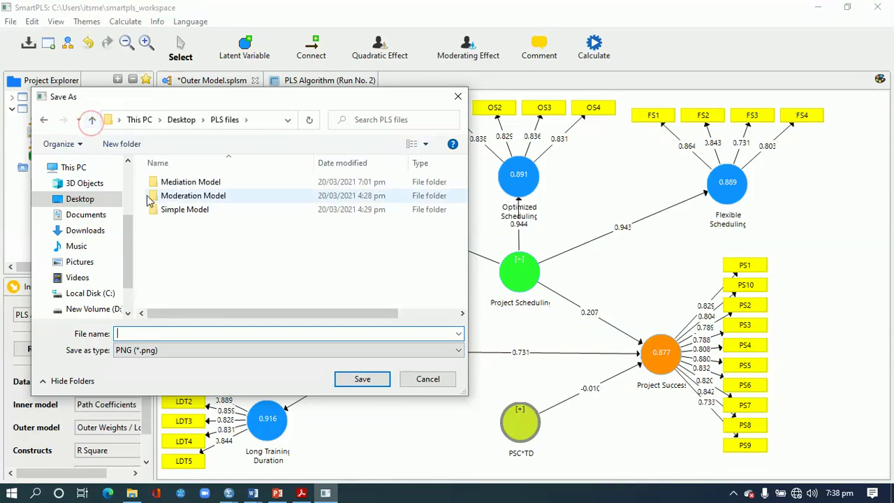
double_click(179, 196)
left_click(220, 333)
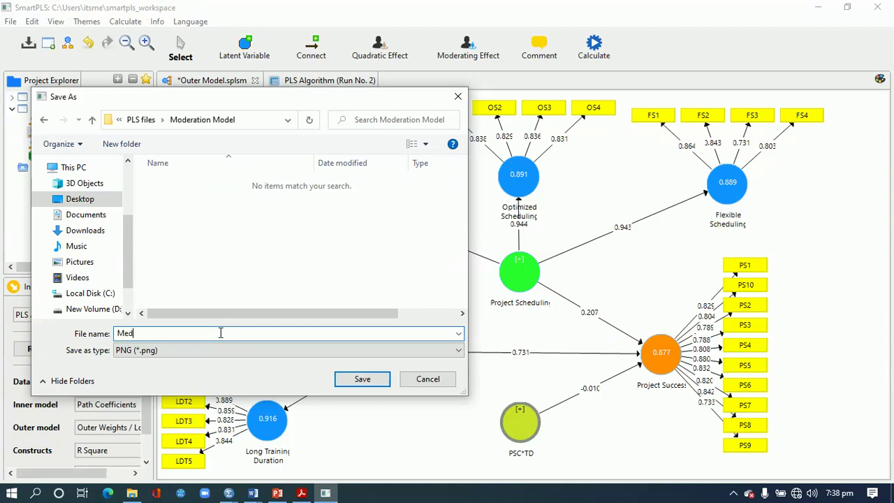
type("Measurment model")
left_click(362, 380)
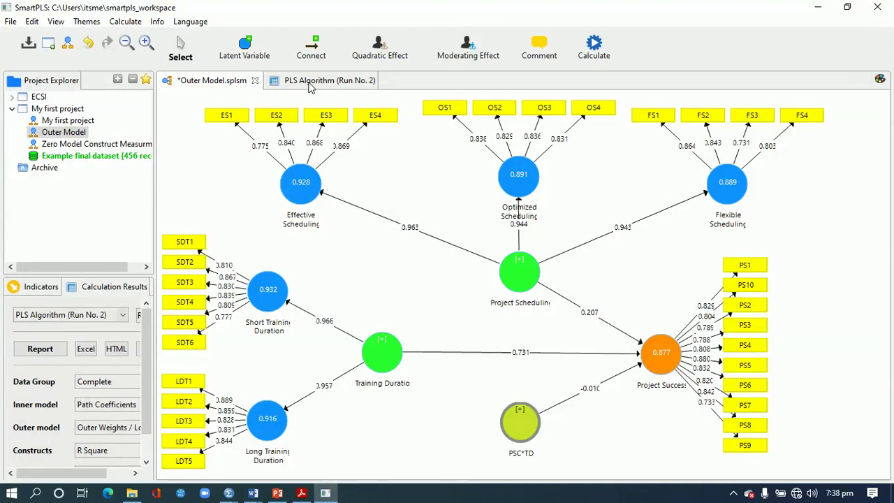
- Review the construct reliability and validity, discriminant validity and collinearity statistics in the PLS Algorithm report
left_click(40, 349)
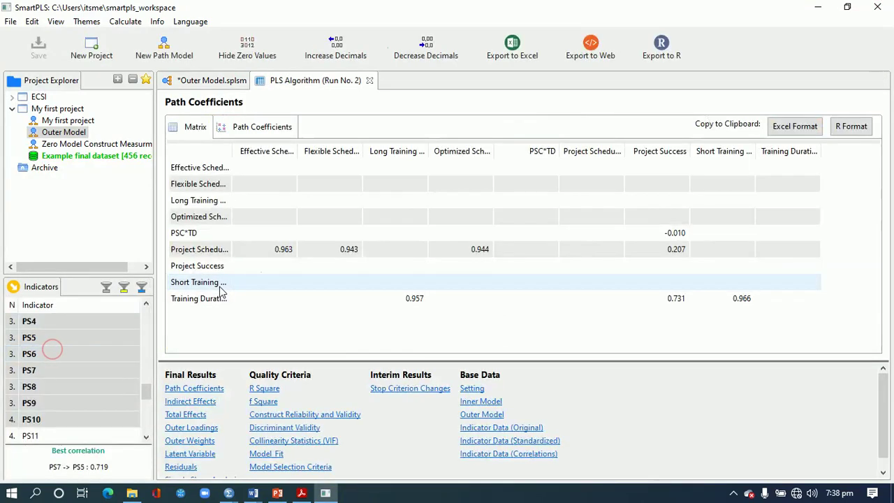
left_click(268, 413)
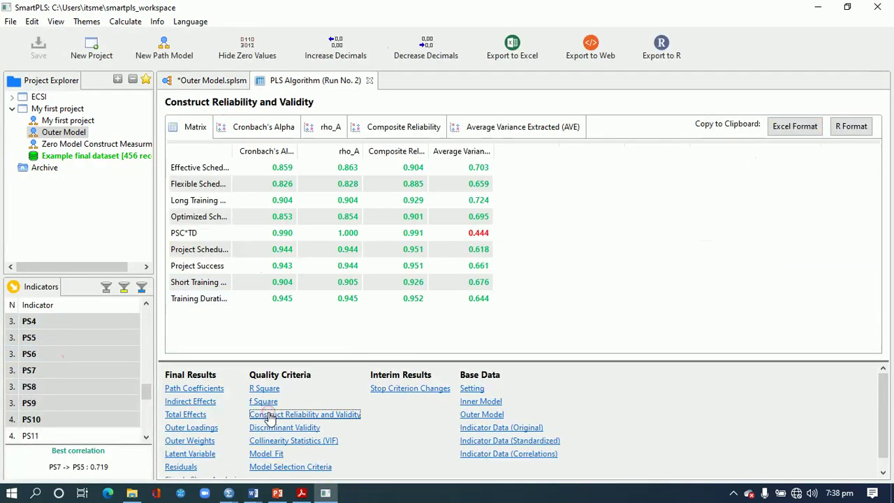
left_click(273, 428)
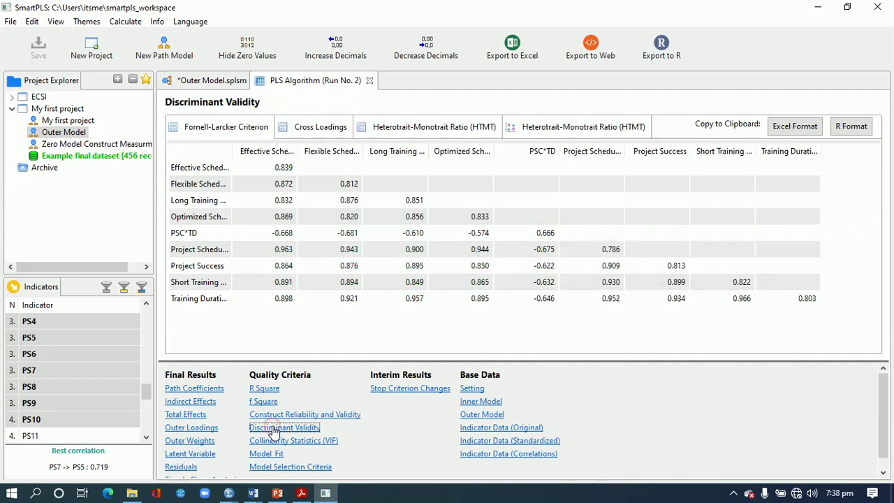
left_click(278, 441)
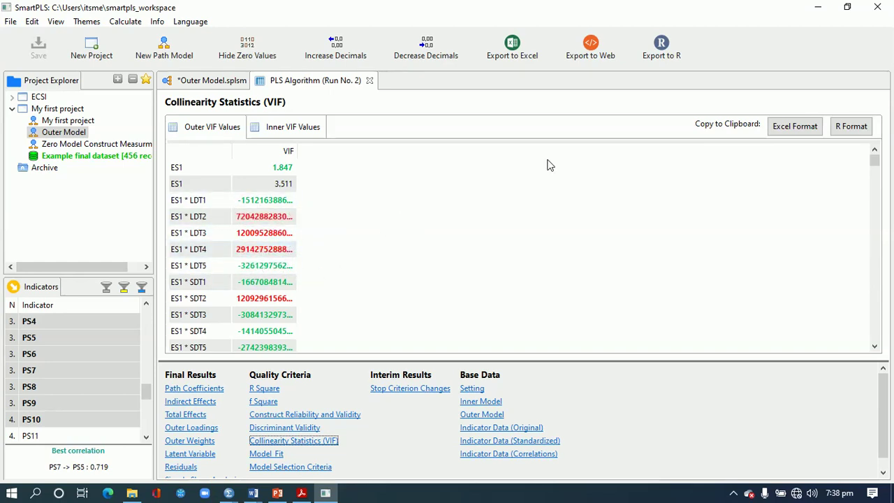
- Export the PLS Algorithm report to Excel as Outer Model.xlsx in the Moderation Model folder
left_click(512, 46)
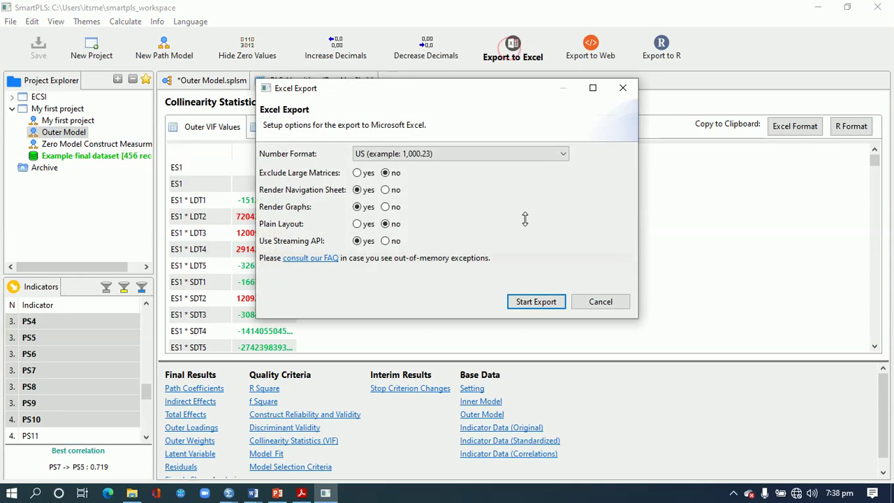
left_click(533, 299)
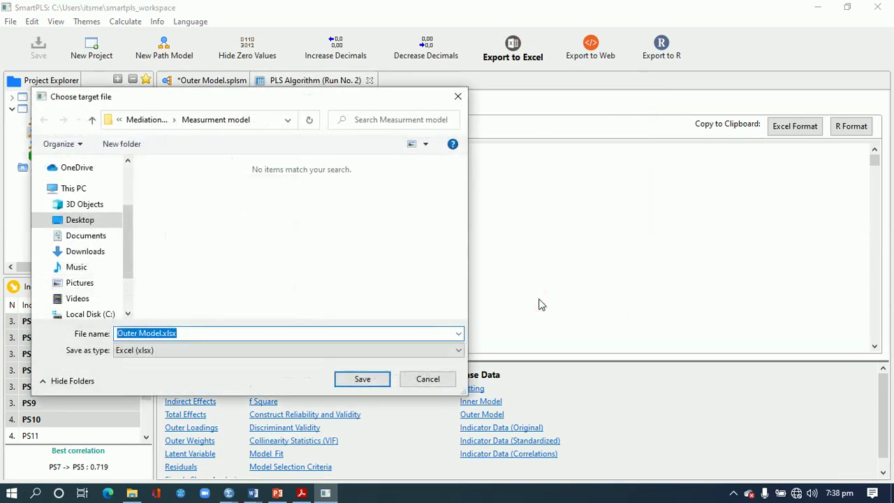
left_click(94, 123)
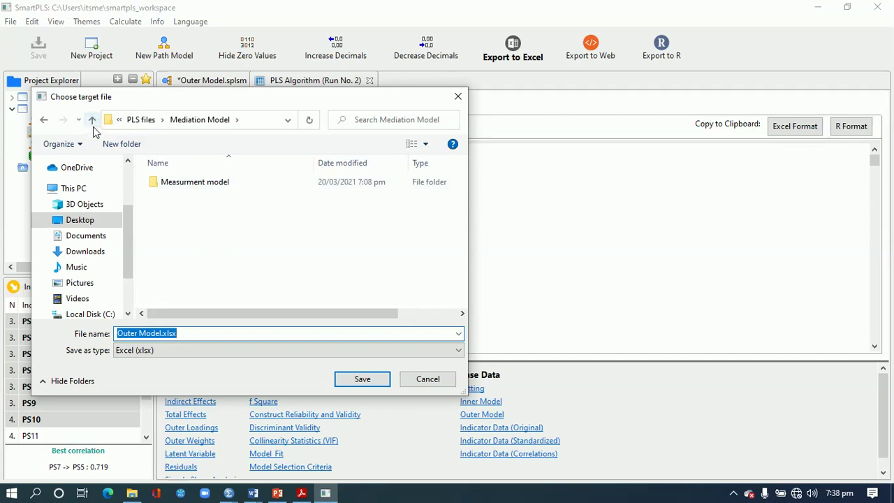
left_click(94, 124)
double_click(165, 196)
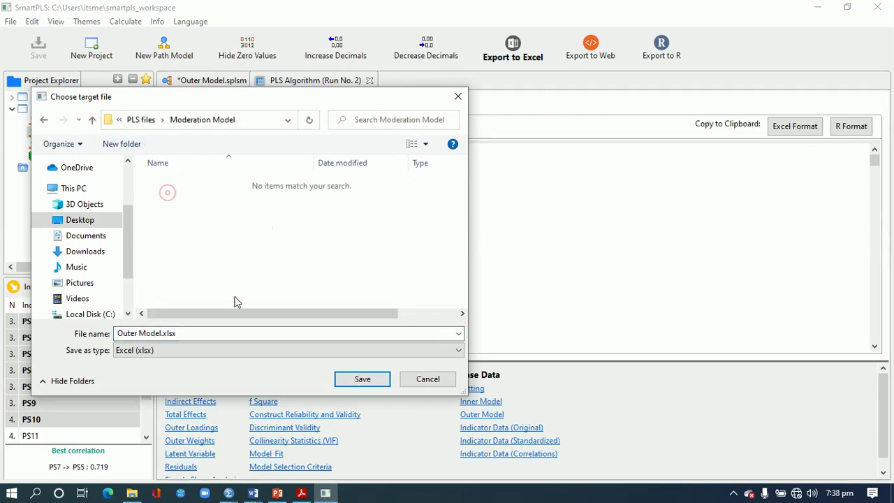
left_click(363, 380)
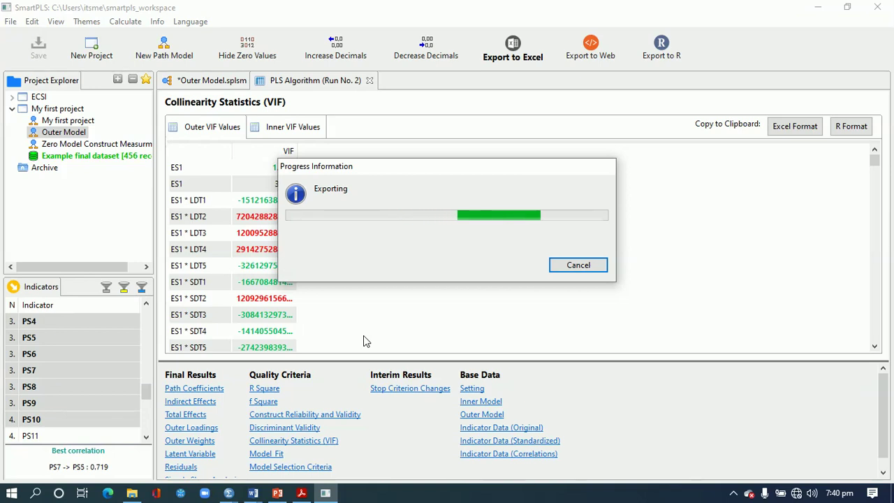
left_click(734, 494)
mouse_move(733, 470)
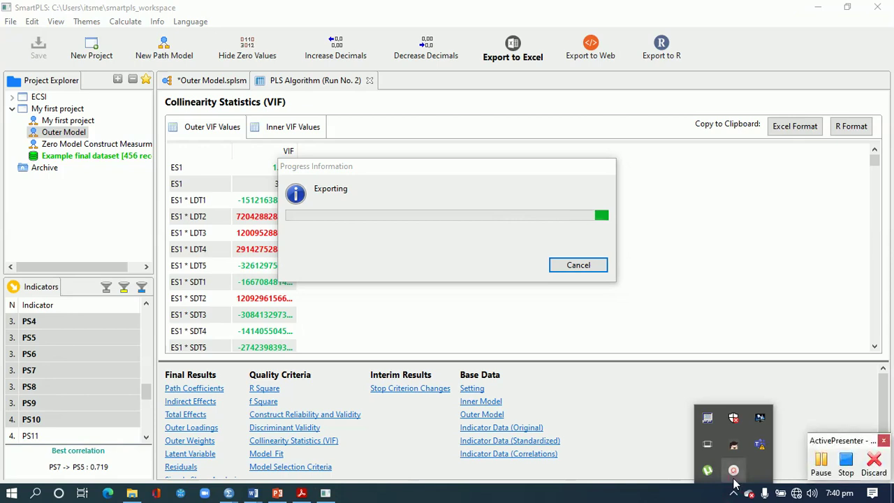
left_click(820, 461)
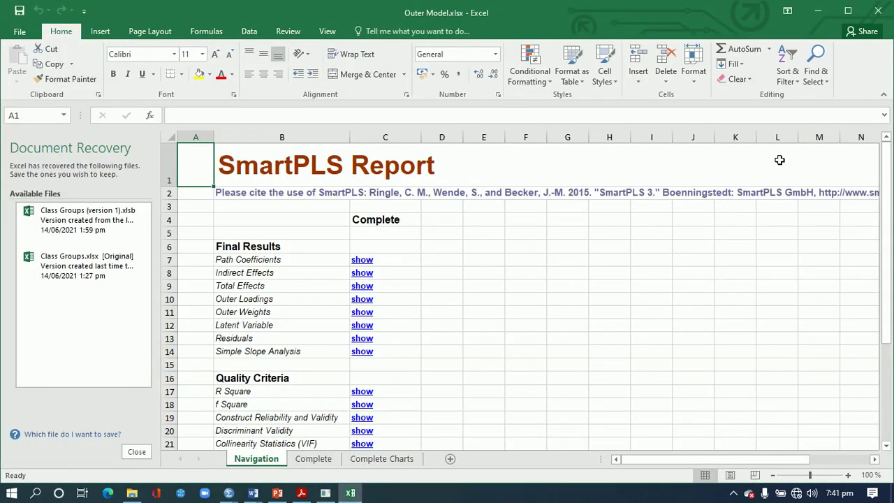
- Close the exported Excel report without saving changes and choose to view the recovered files later
left_click(878, 10)
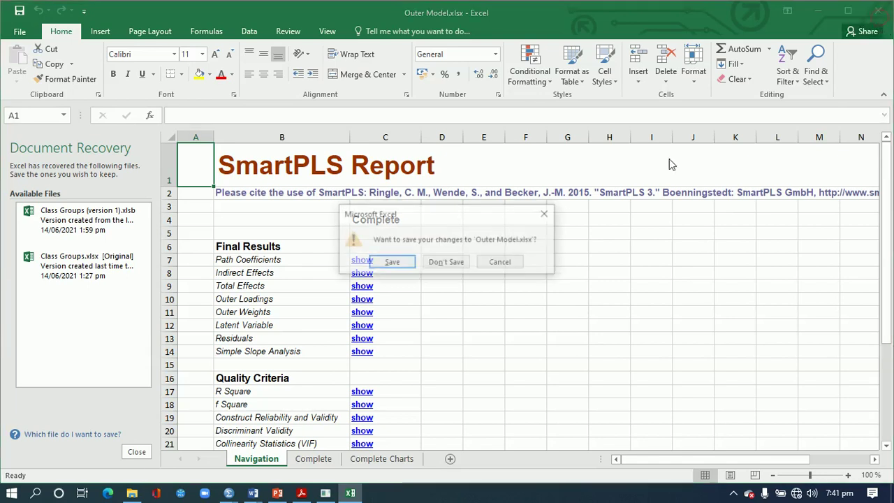
left_click(452, 263)
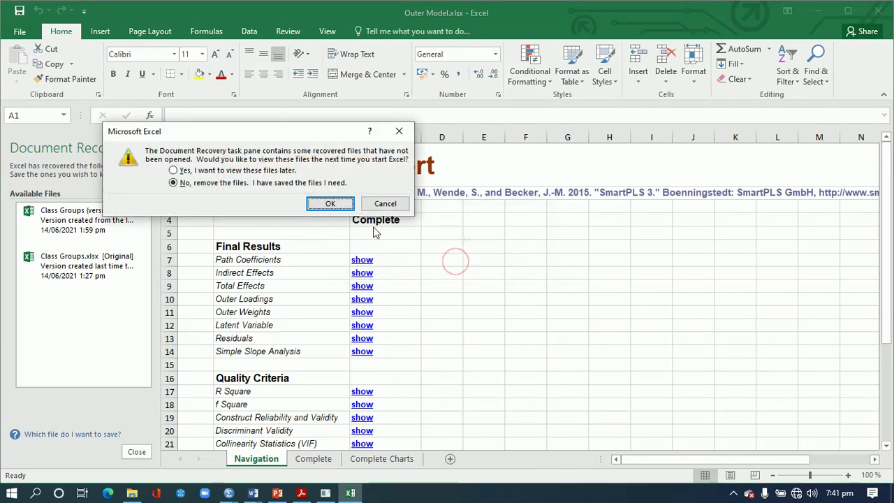
left_click(211, 171)
left_click(330, 203)
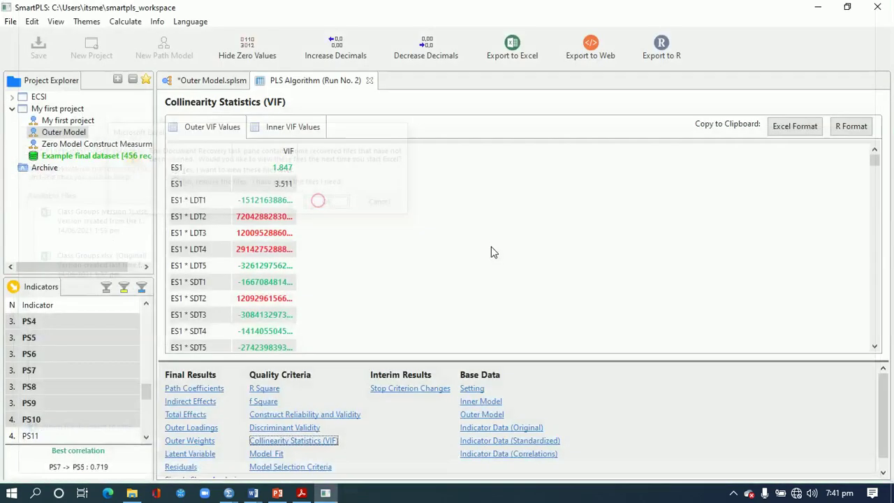
- Close the PLS Algorithm report and run complete bootstrapping on the outer model with 500 subsamples, two-tailed, at a 0.05 significance level
left_click(369, 80)
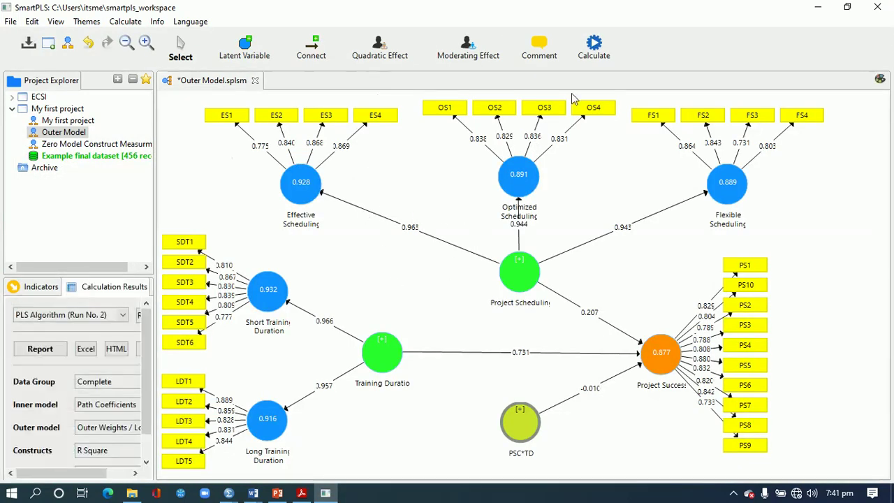
left_click(594, 59)
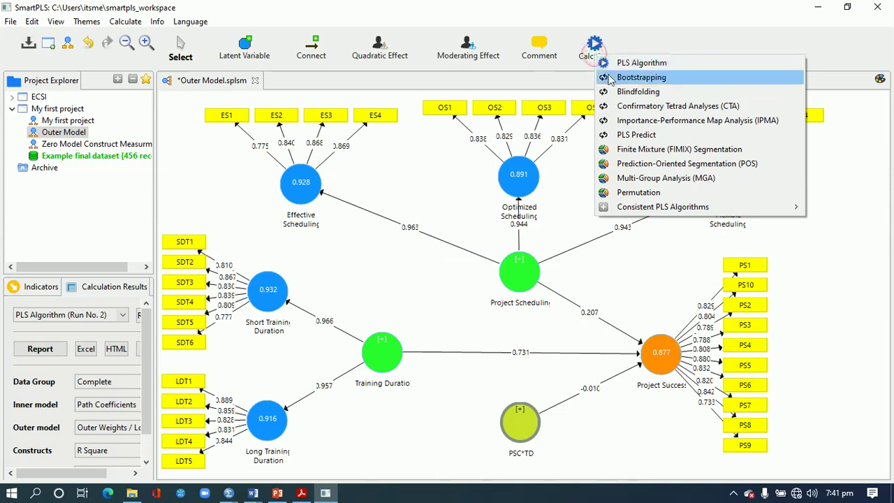
left_click(612, 81)
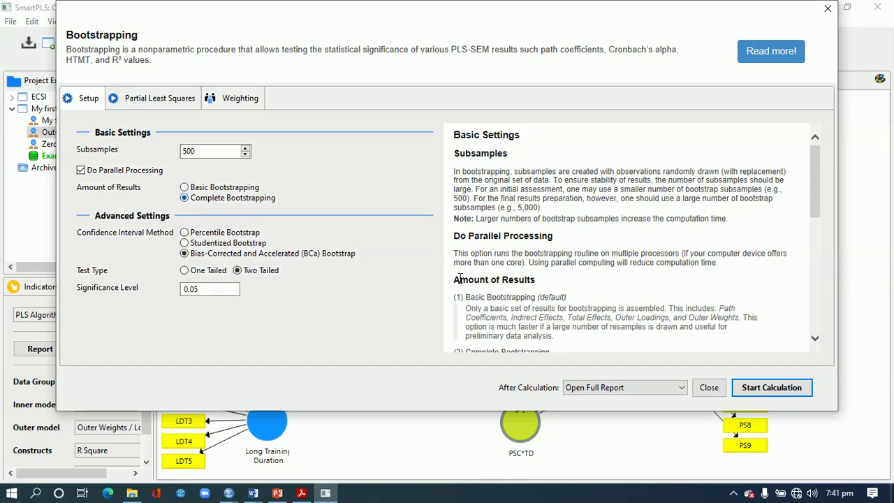
left_click(754, 391)
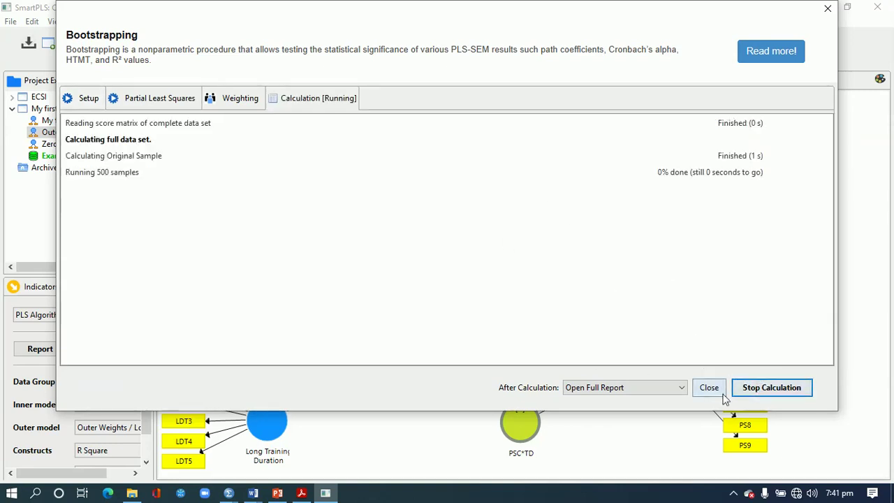
left_click(733, 493)
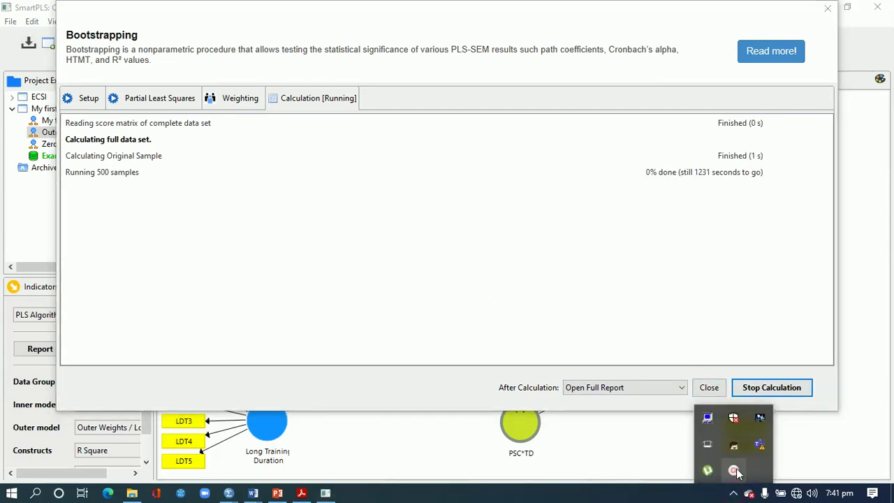
left_click(734, 471)
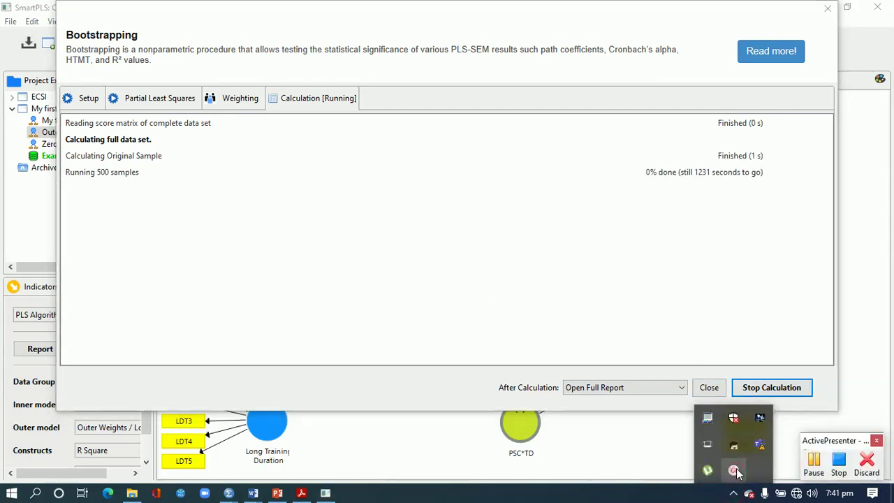
left_click(812, 467)
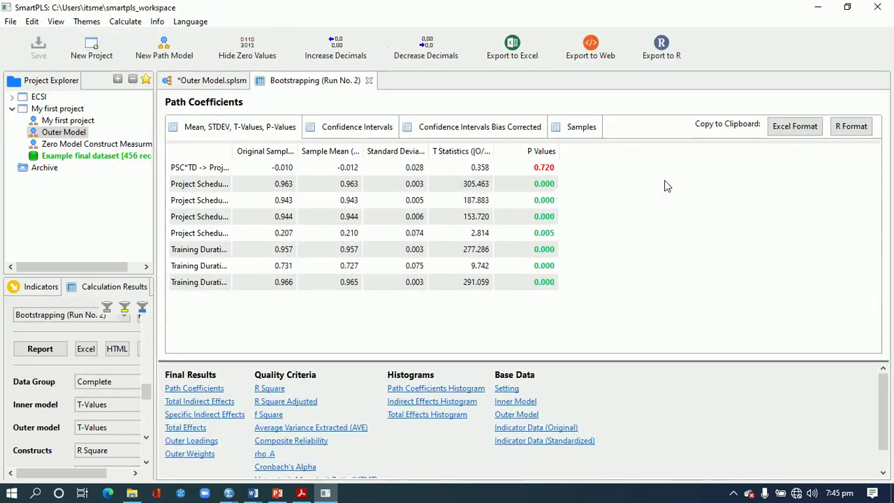
- Examine the PSC*TD moderation path's significance in the bootstrapping report and the T-values on the model diagram
left_click(239, 170)
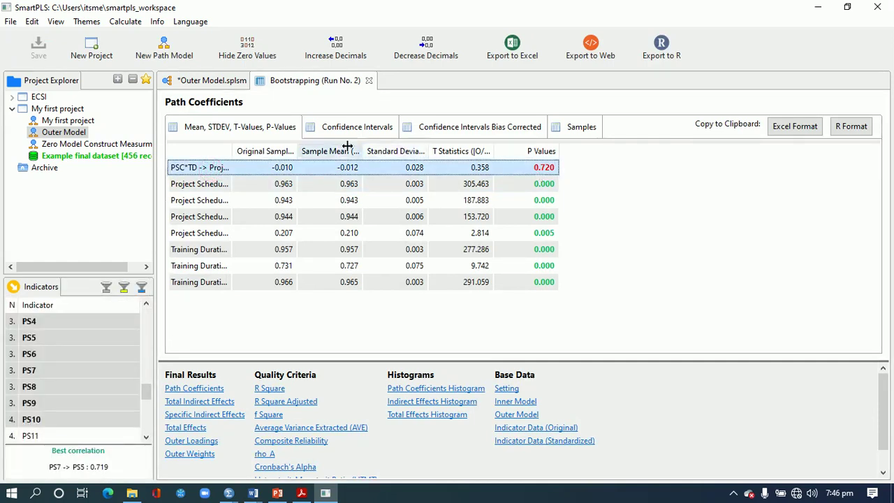
left_click(213, 81)
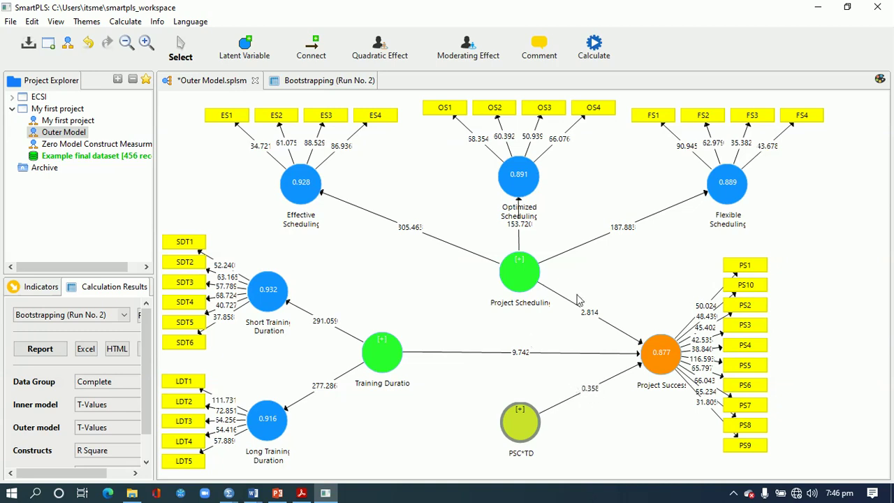
left_click(593, 39)
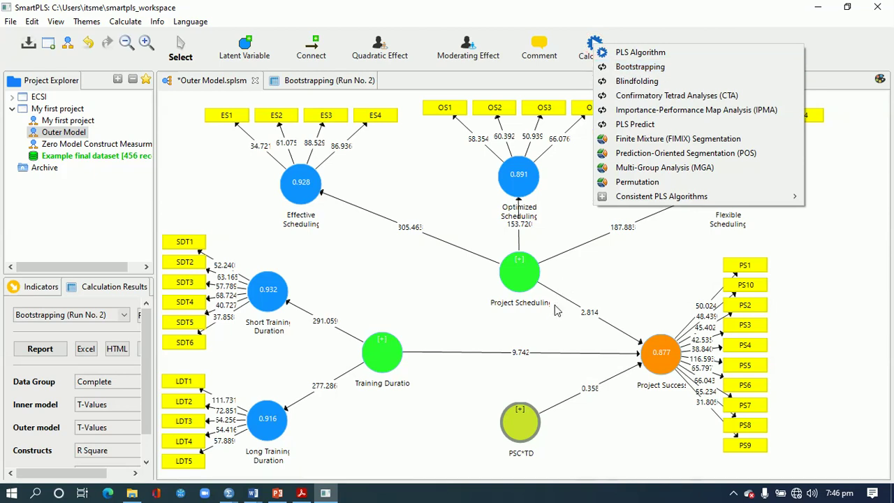
left_click(573, 383)
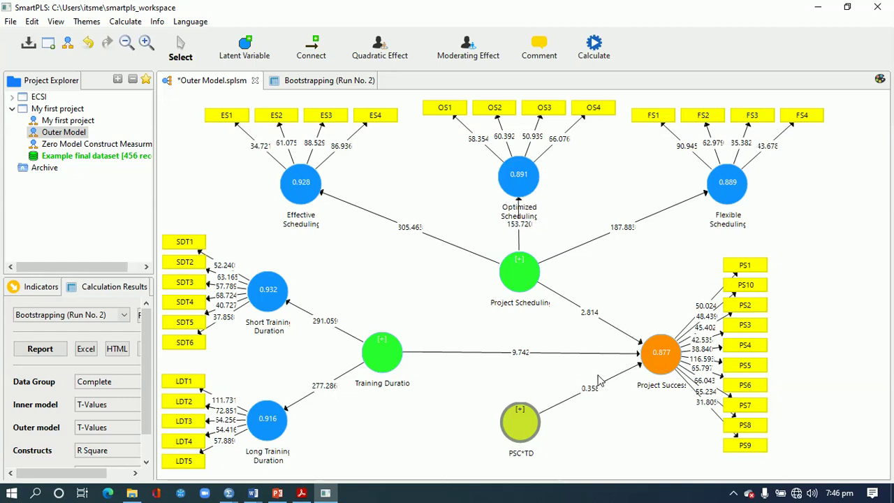
- Export the bootstrapped model diagram as a PNG image named "sem m" in the Moderation Model folder and close the image preview
right_click(419, 273)
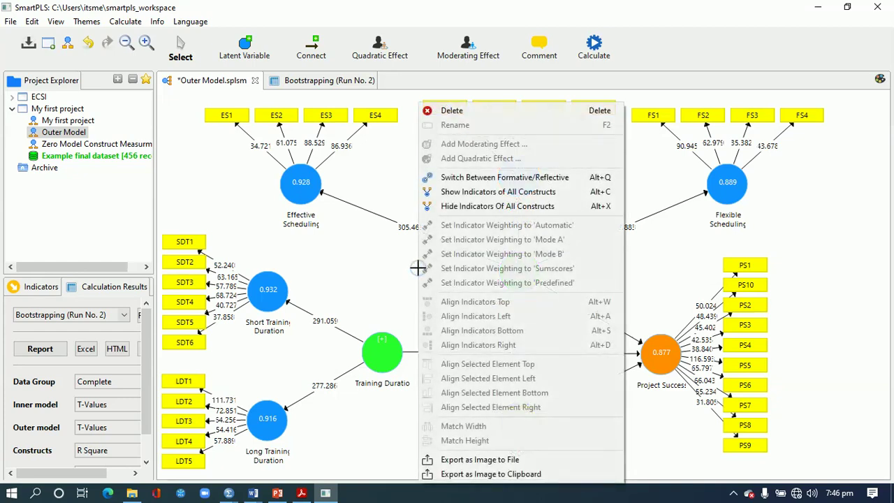
left_click(497, 459)
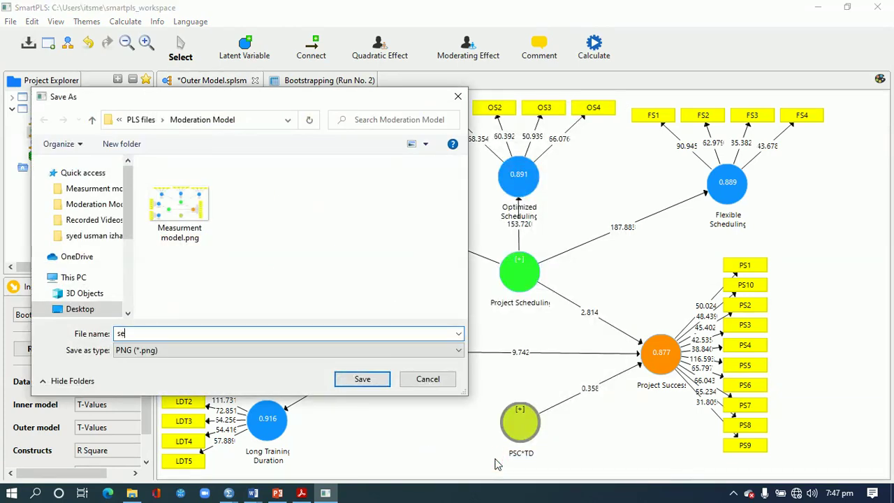
type("sem m")
left_click(361, 379)
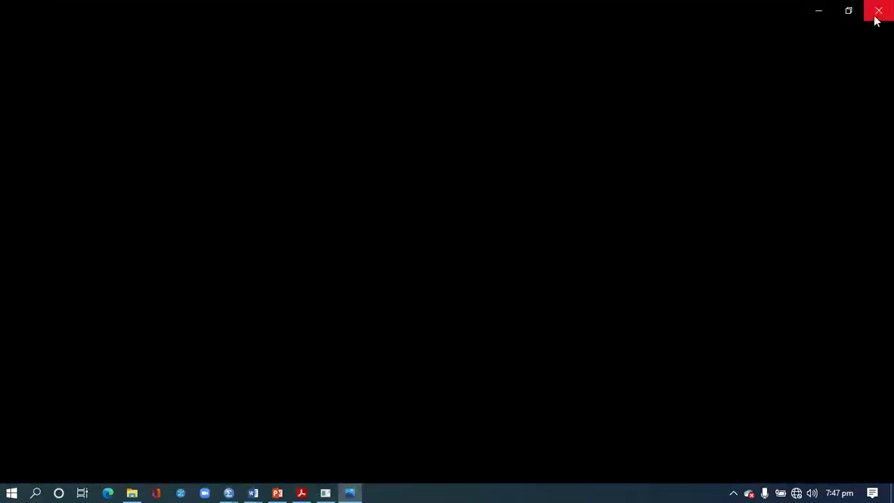
left_click(875, 14)
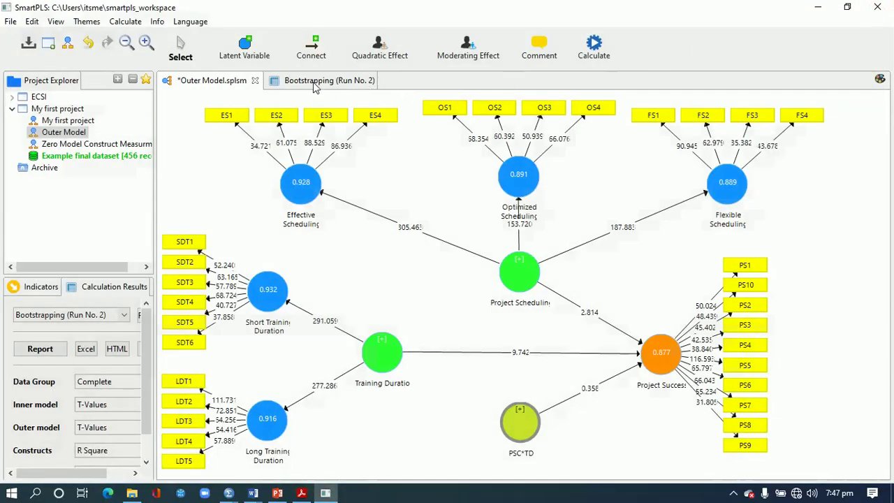
- Widen the path name column of the bootstrapping path coefficients table and examine the PSC*TD -> Project Success row
left_click(315, 82)
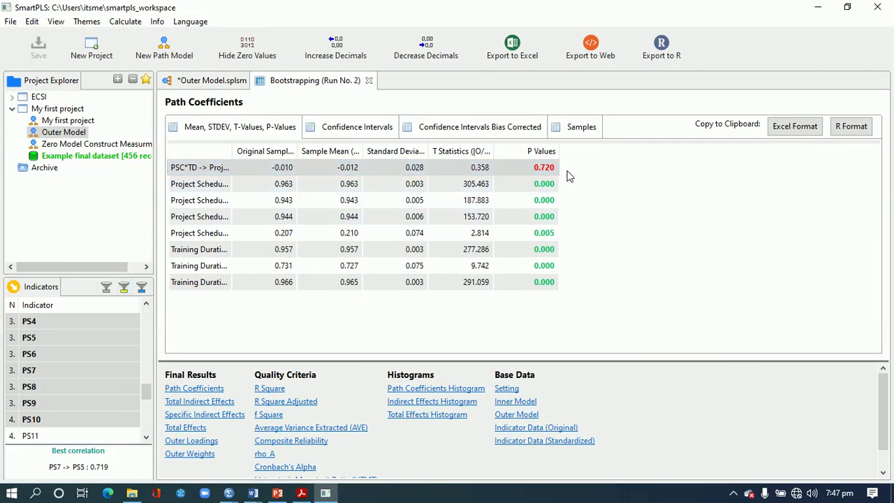
left_click(536, 173)
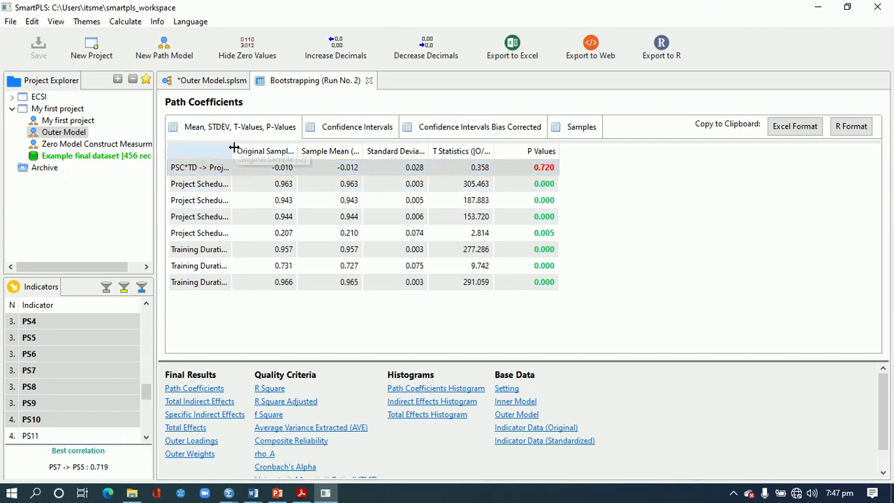
left_click_drag(233, 147, 283, 144)
left_click(237, 170)
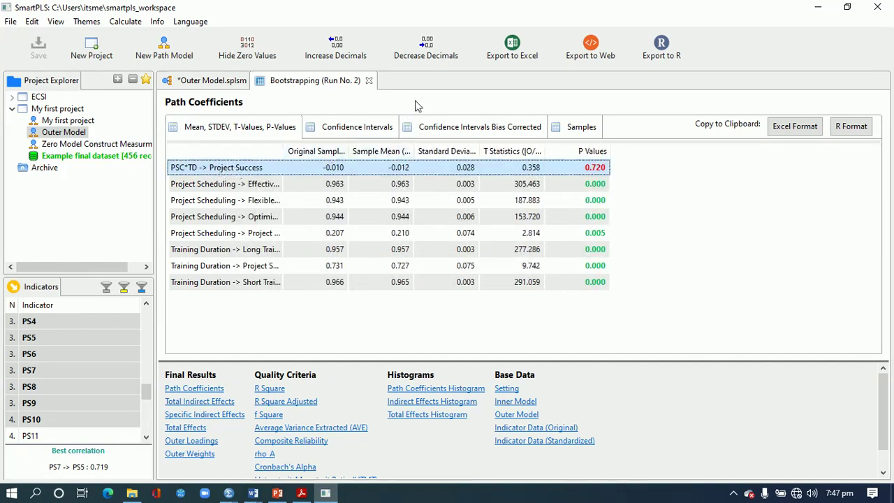
- Export the bootstrapping report to Excel as "sem Model.xlsx" in the Moderation Model folder, without replacing Outer Model.xlsx
left_click(504, 63)
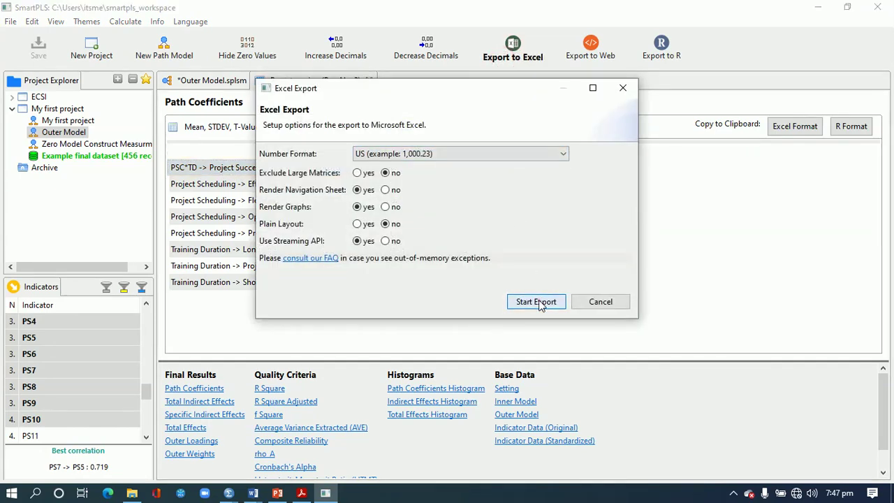
left_click(536, 302)
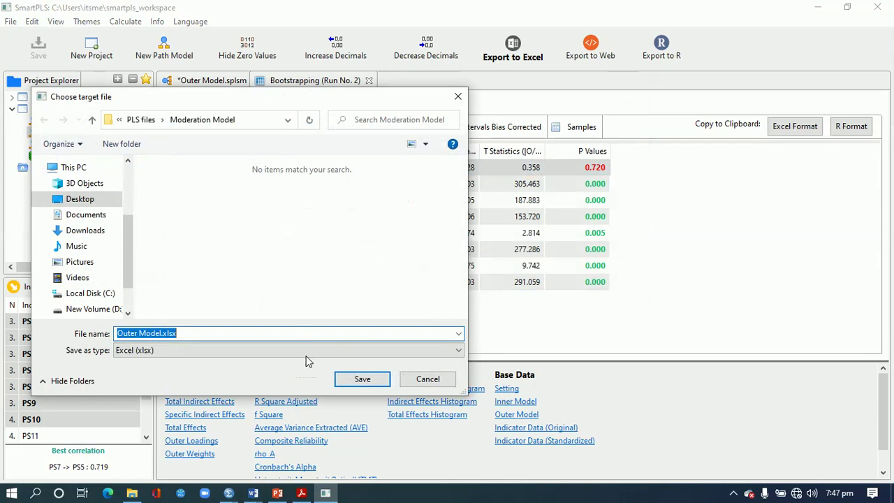
left_click(351, 380)
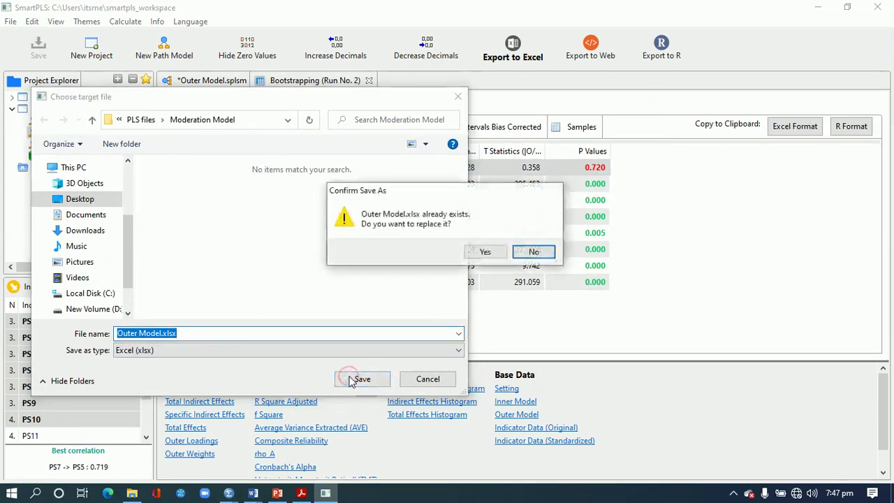
left_click(550, 252)
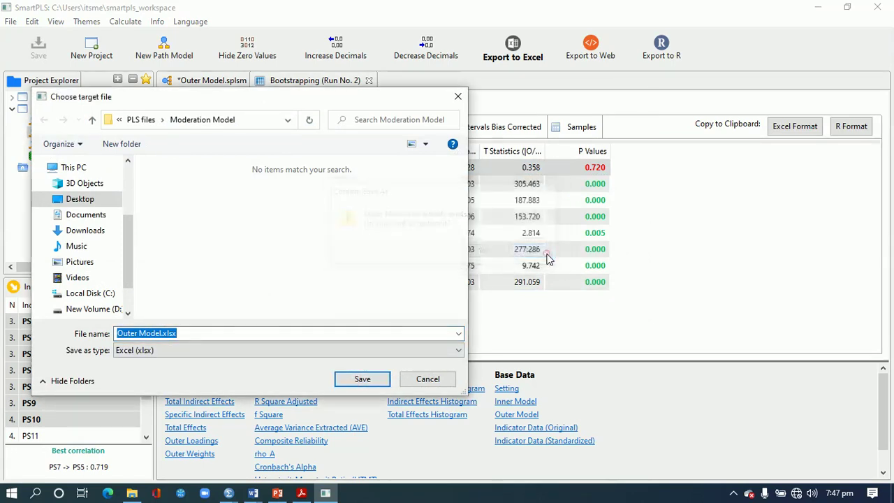
left_click(137, 334)
left_click_drag(137, 333, 108, 333)
type("se")
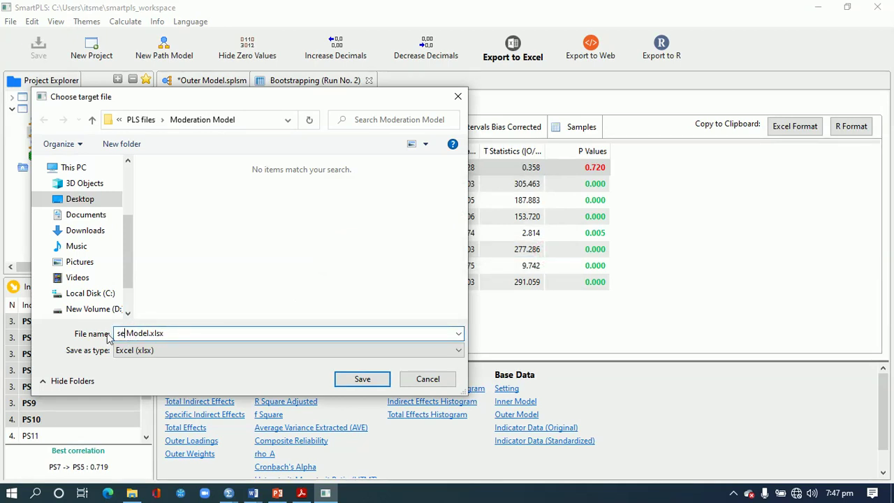
type("m")
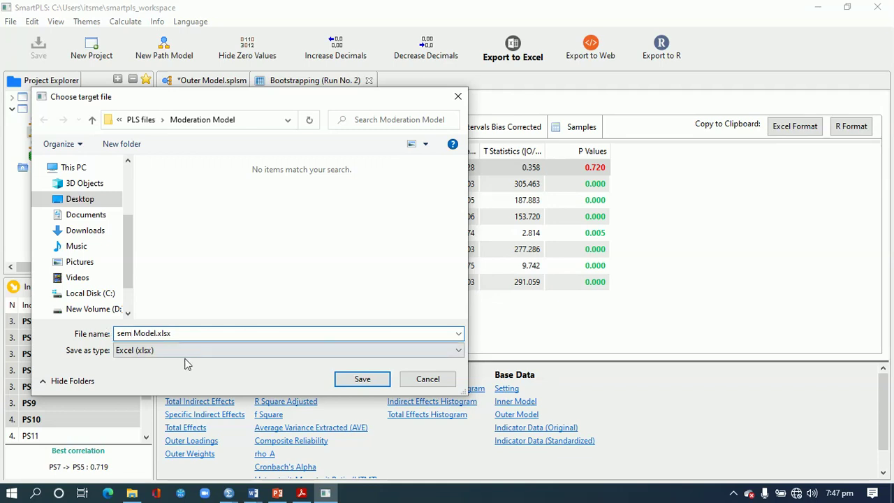
left_click(358, 382)
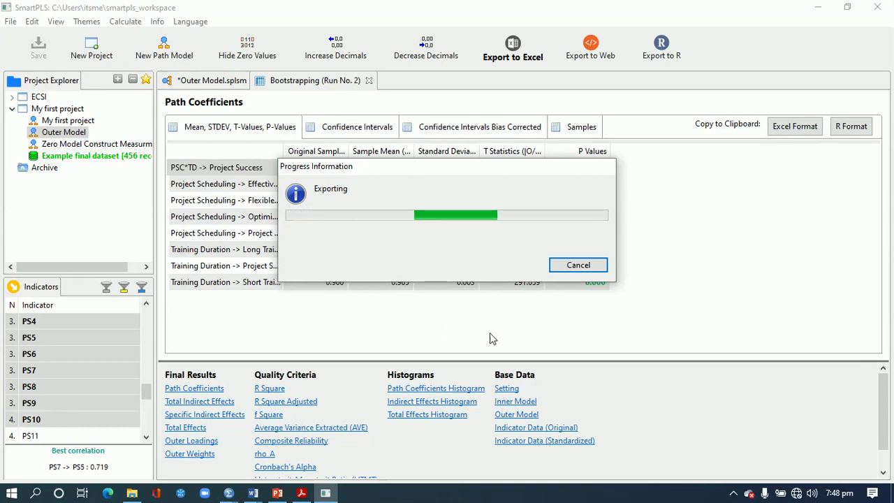
left_click(732, 495)
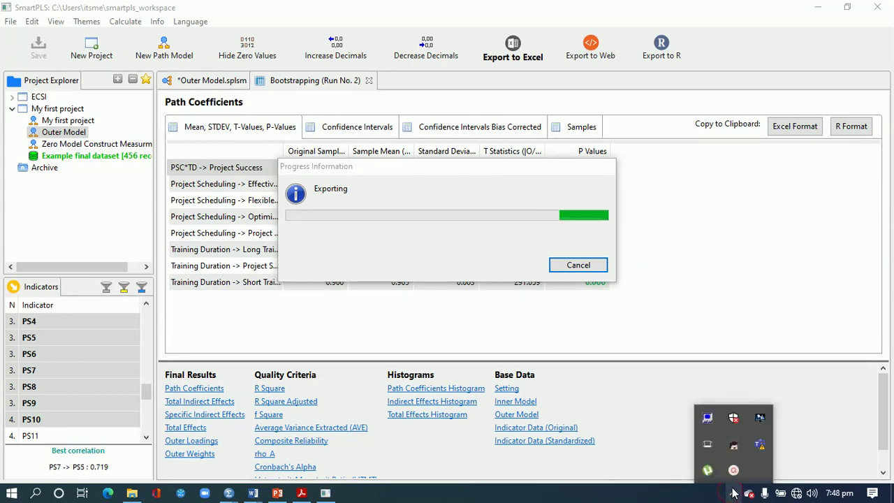
left_click(733, 472)
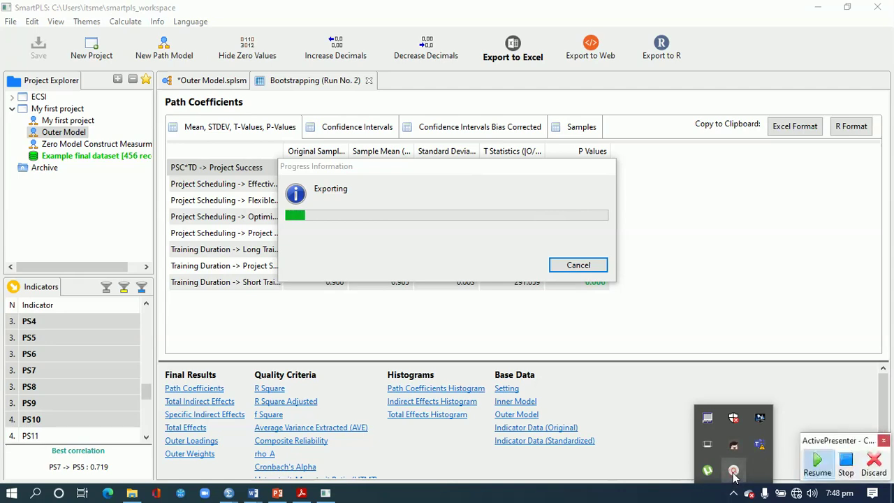